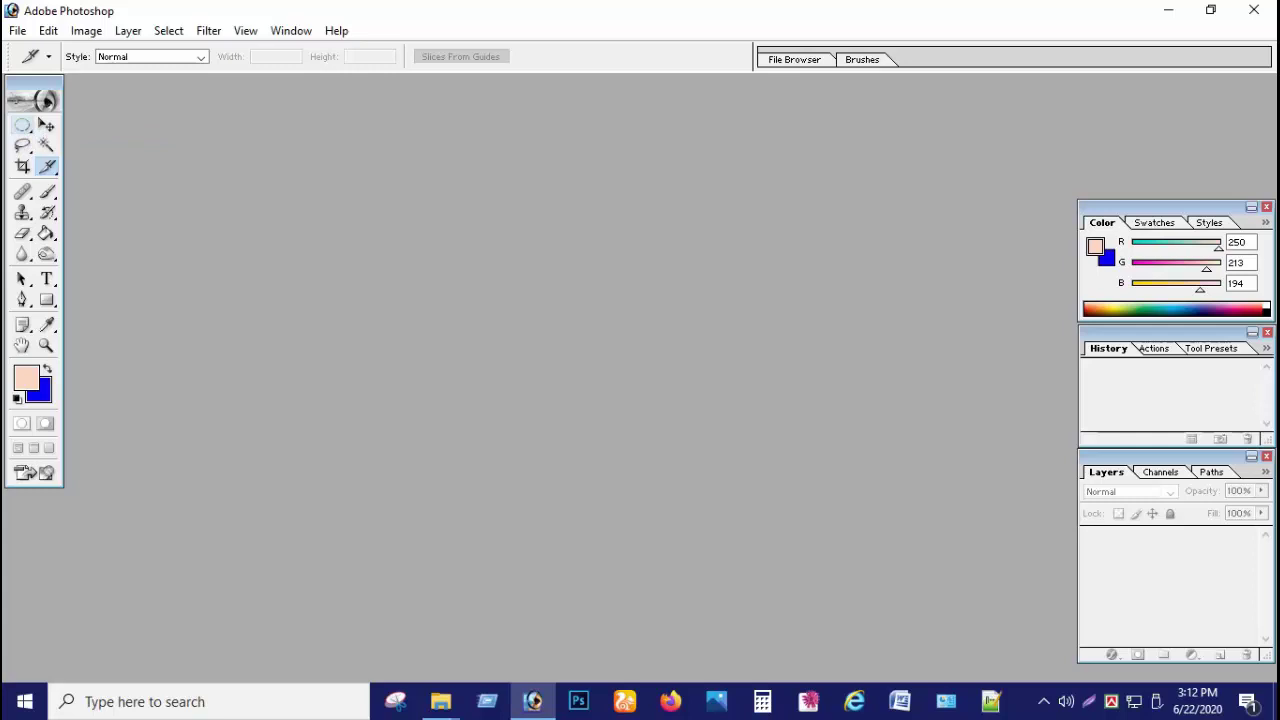
Step: Choose the Elliptical Marquee tool and bring up the File menu
{"action": "left_click", "coordinate": [22, 125]}
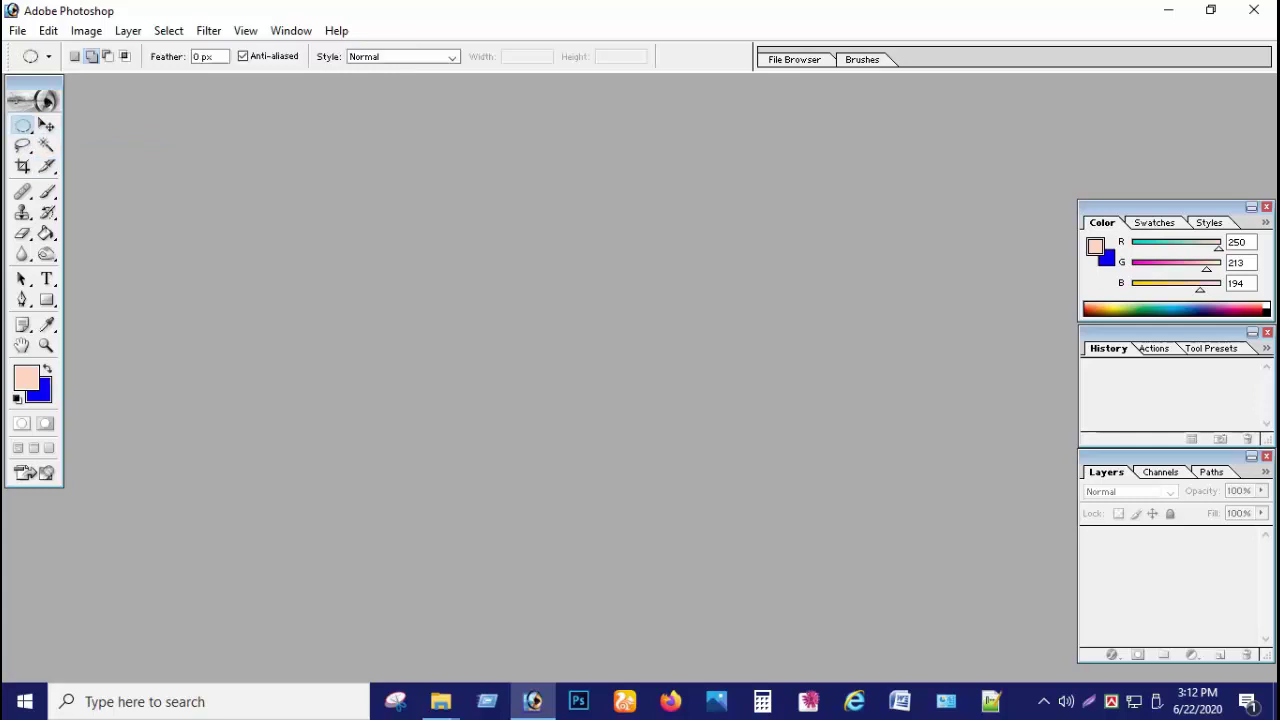
{"action": "left_click", "coordinate": [17, 30]}
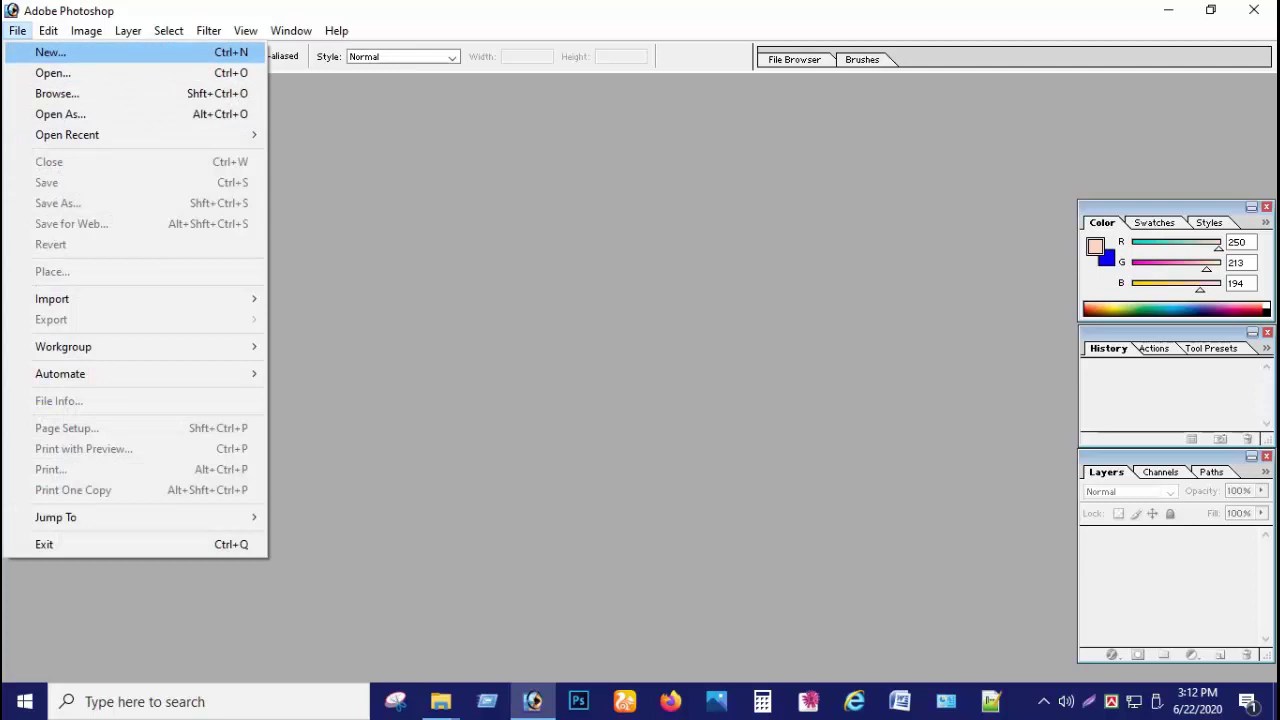
Step: Create a new document with default settings, Untitled-1, and maximize its window
{"action": "left_click", "coordinate": [50, 52]}
{"action": "key", "text": "Return"}
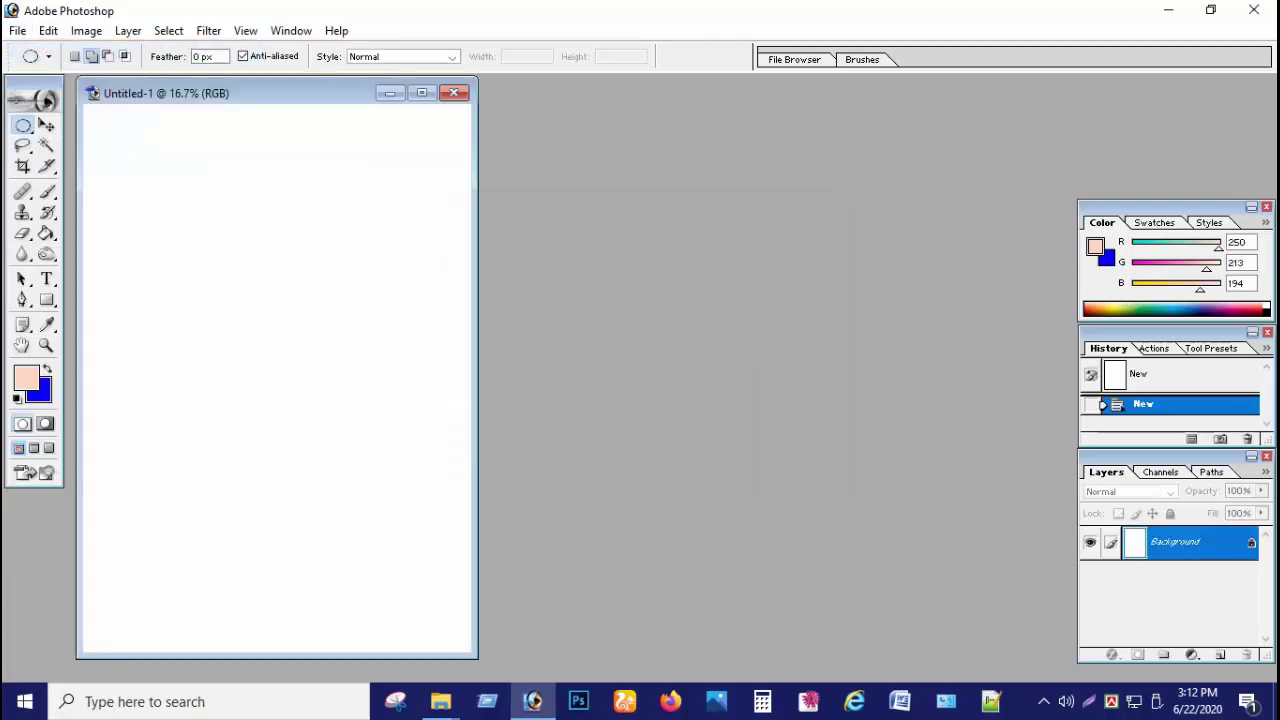
{"action": "left_click", "coordinate": [433, 92]}
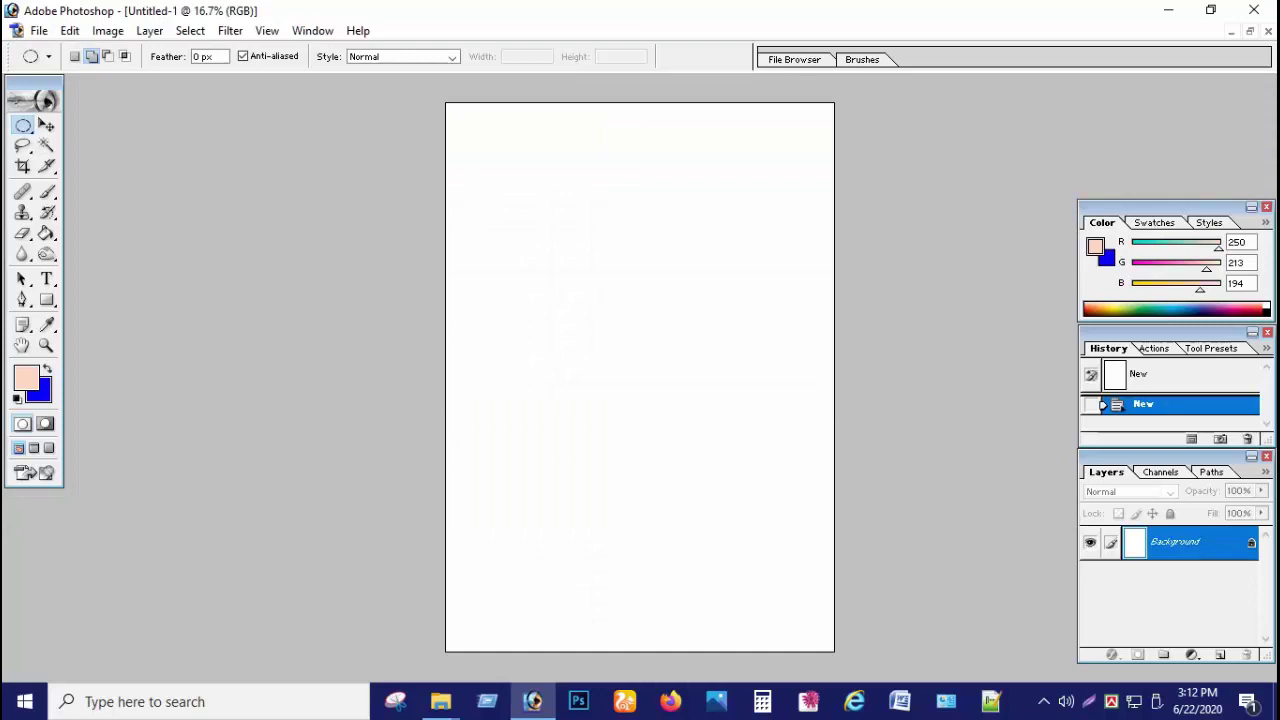
Step: Switch from the Elliptical Marquee to the Rectangular Marquee tool
{"action": "left_click", "coordinate": [22, 125]}
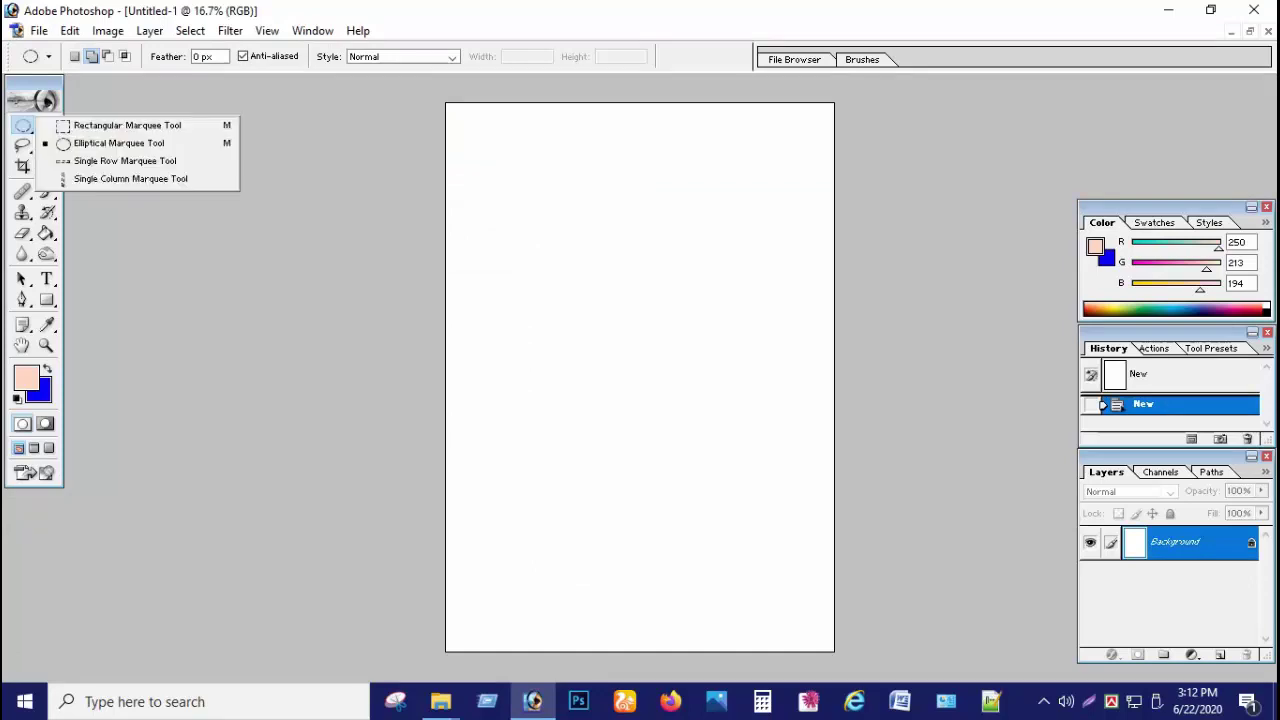
{"action": "left_click", "coordinate": [118, 143]}
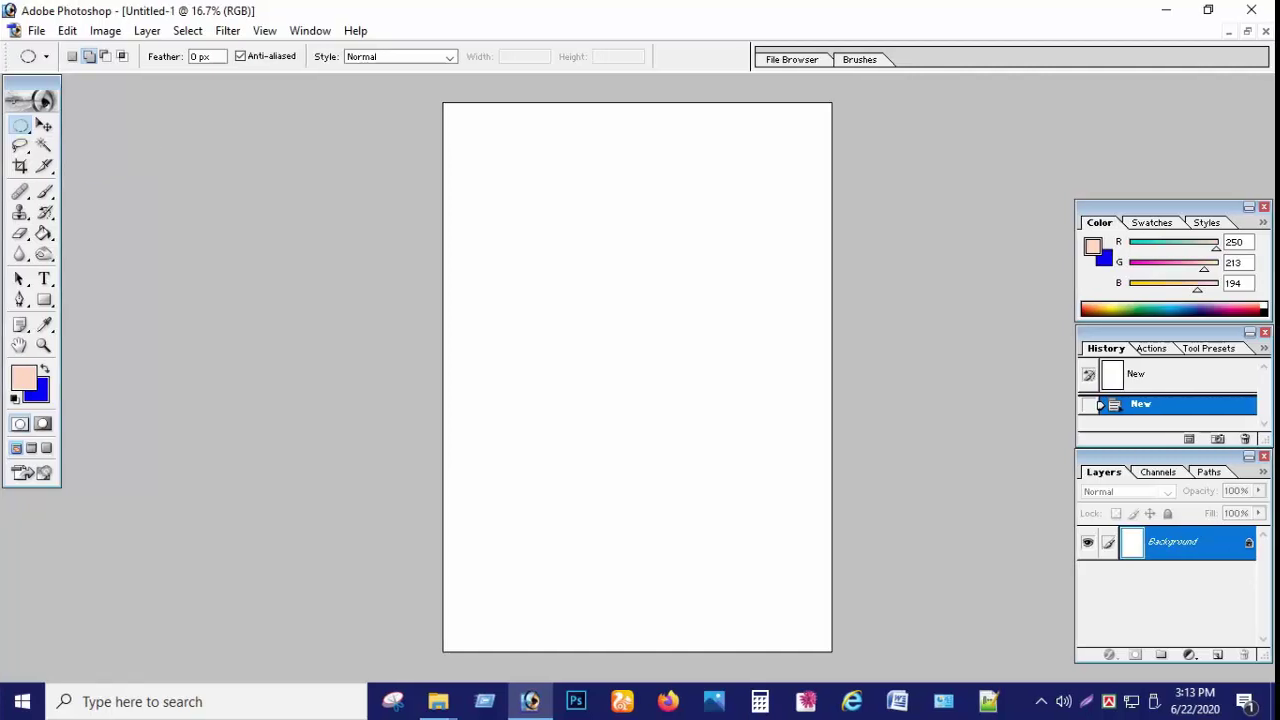
{"action": "left_click", "coordinate": [20, 125]}
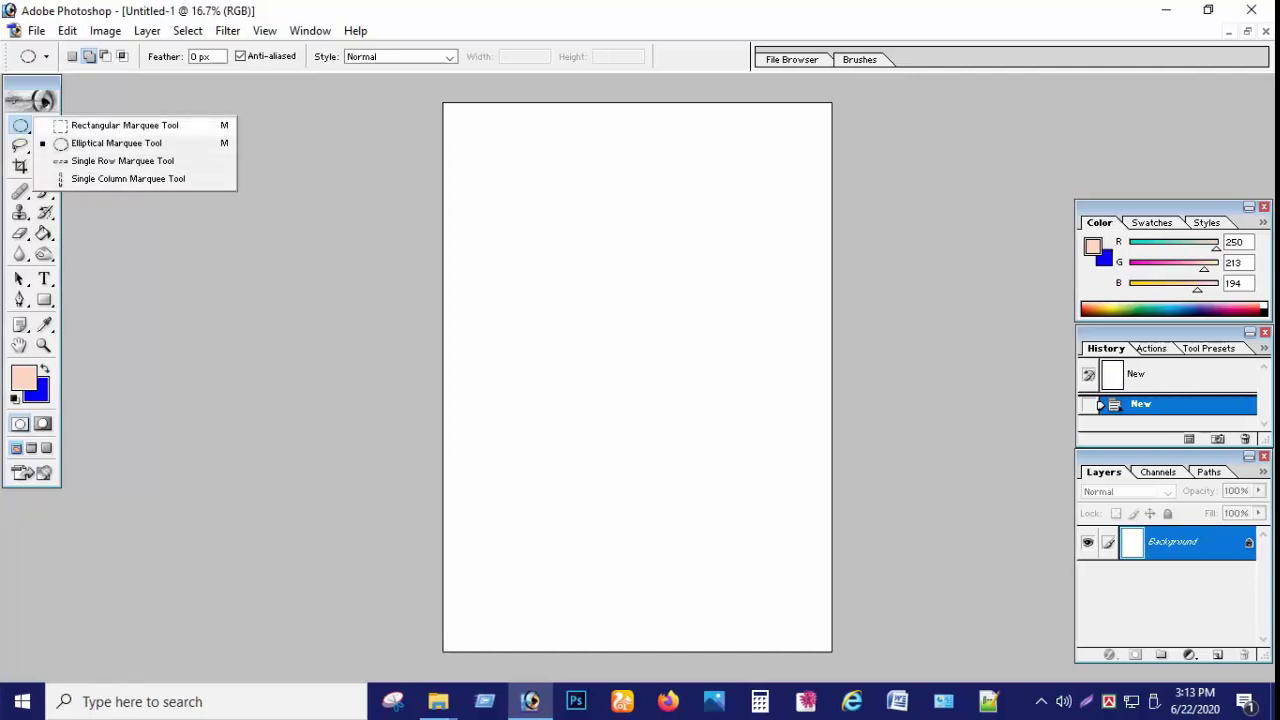
{"action": "left_click", "coordinate": [124, 125]}
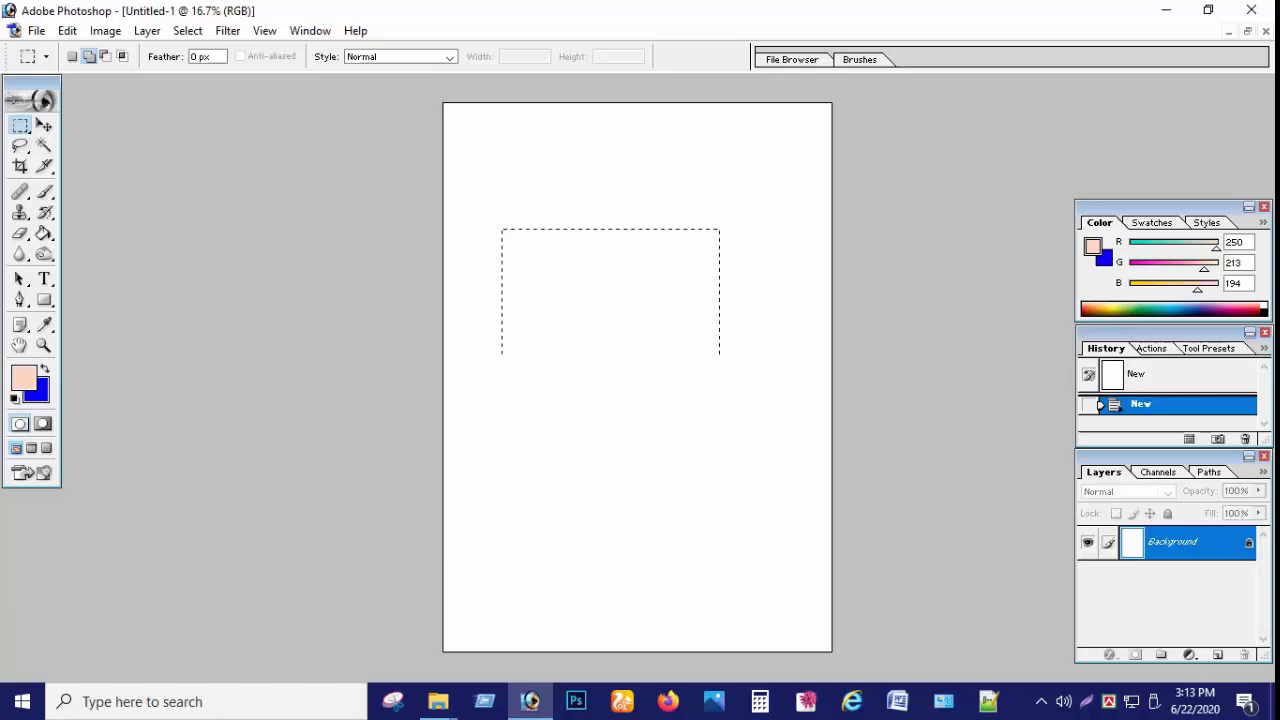
Step: Select a rectangle in the upper middle of the page and shift its contents with the Move tool
{"action": "left_click_drag", "start_coordinate": [502, 230], "coordinate": [738, 396]}
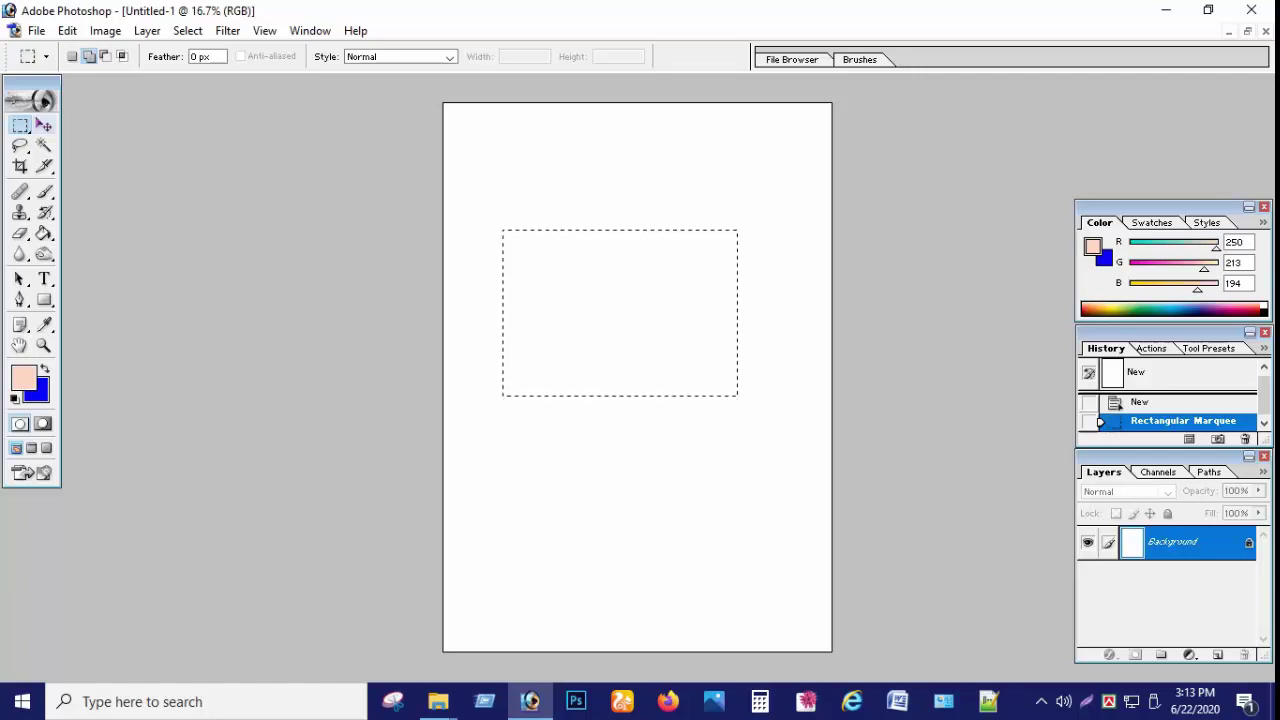
{"action": "left_click", "coordinate": [44, 125]}
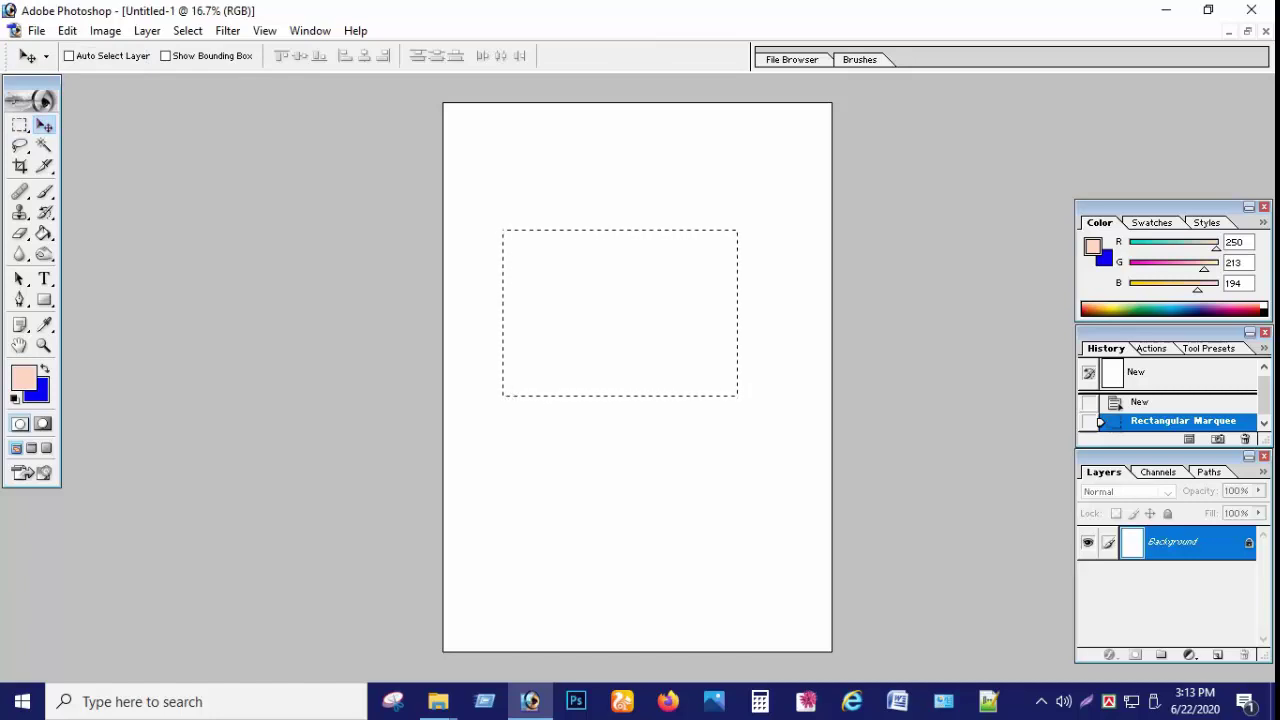
{"action": "left_click_drag", "start_coordinate": [620, 313], "coordinate": [663, 301]}
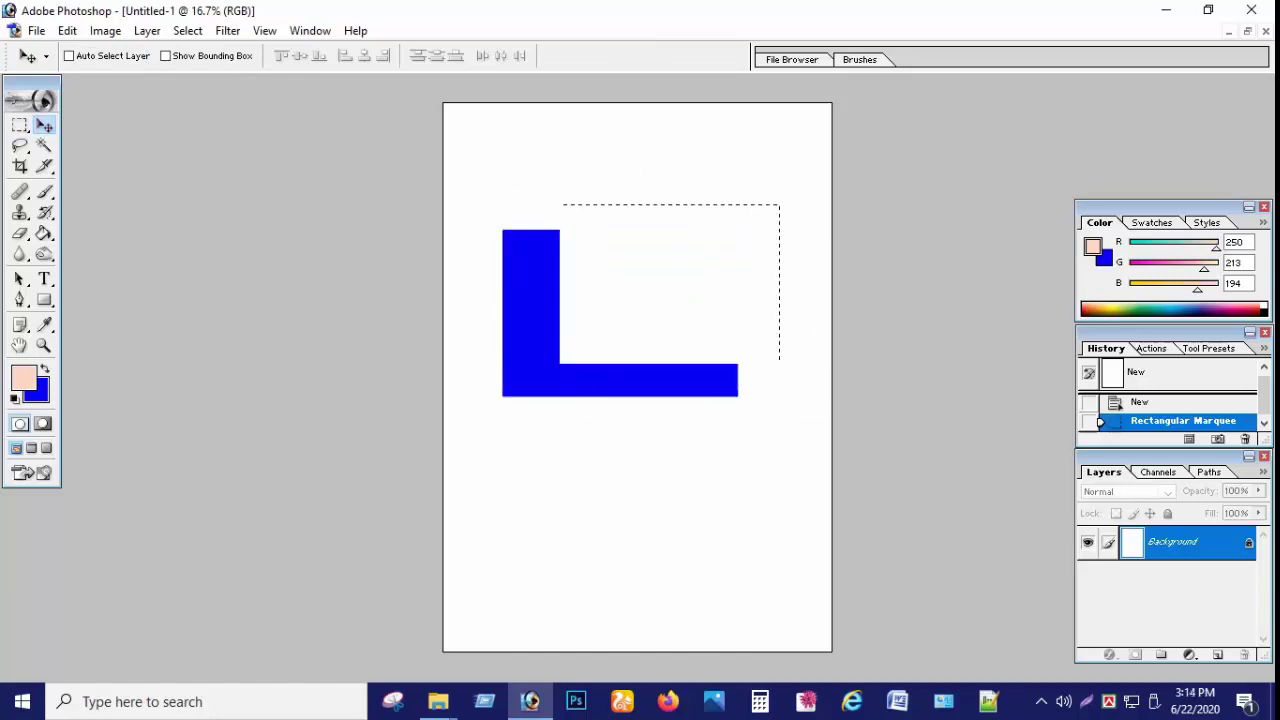
{"action": "mouse_move", "coordinate": [663, 301]}
{"action": "left_mouse_down"}
{"action": "mouse_move", "coordinate": [545, 318]}
{"action": "mouse_move", "coordinate": [619, 298]}
{"action": "left_mouse_up"}
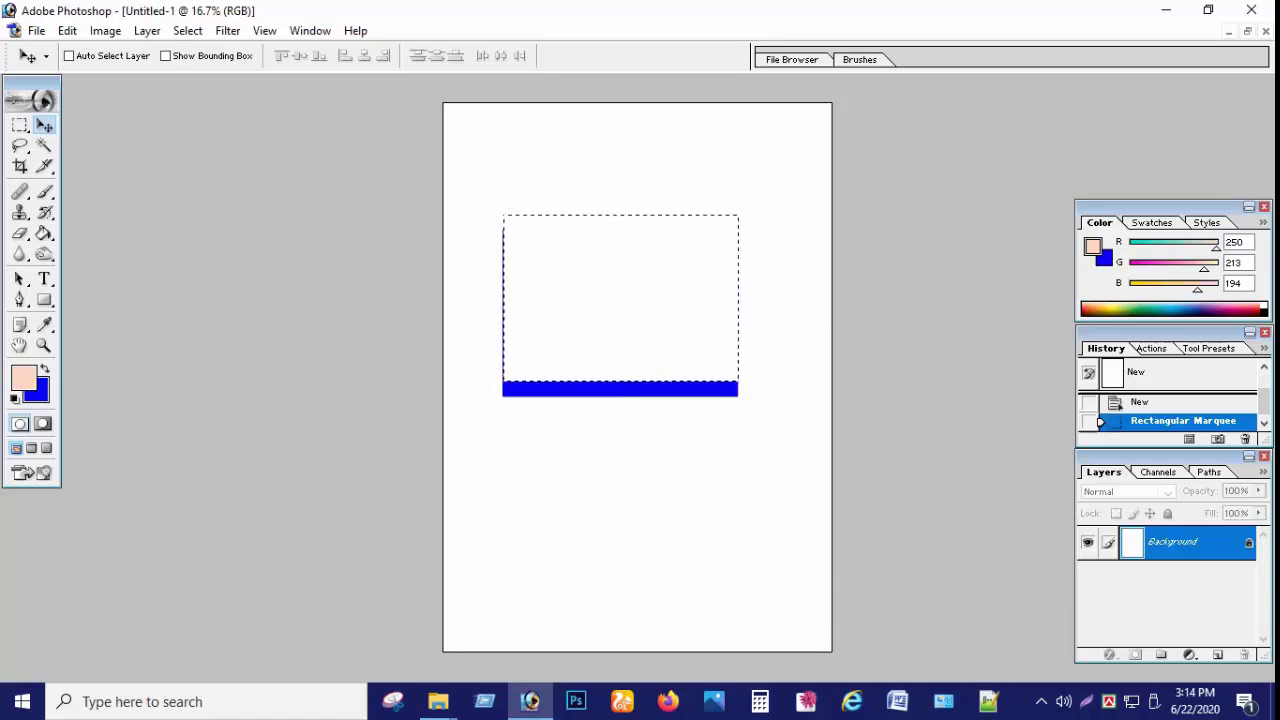
Step: Create a second new A4 document, Untitled-2
{"action": "left_click", "coordinate": [36, 30]}
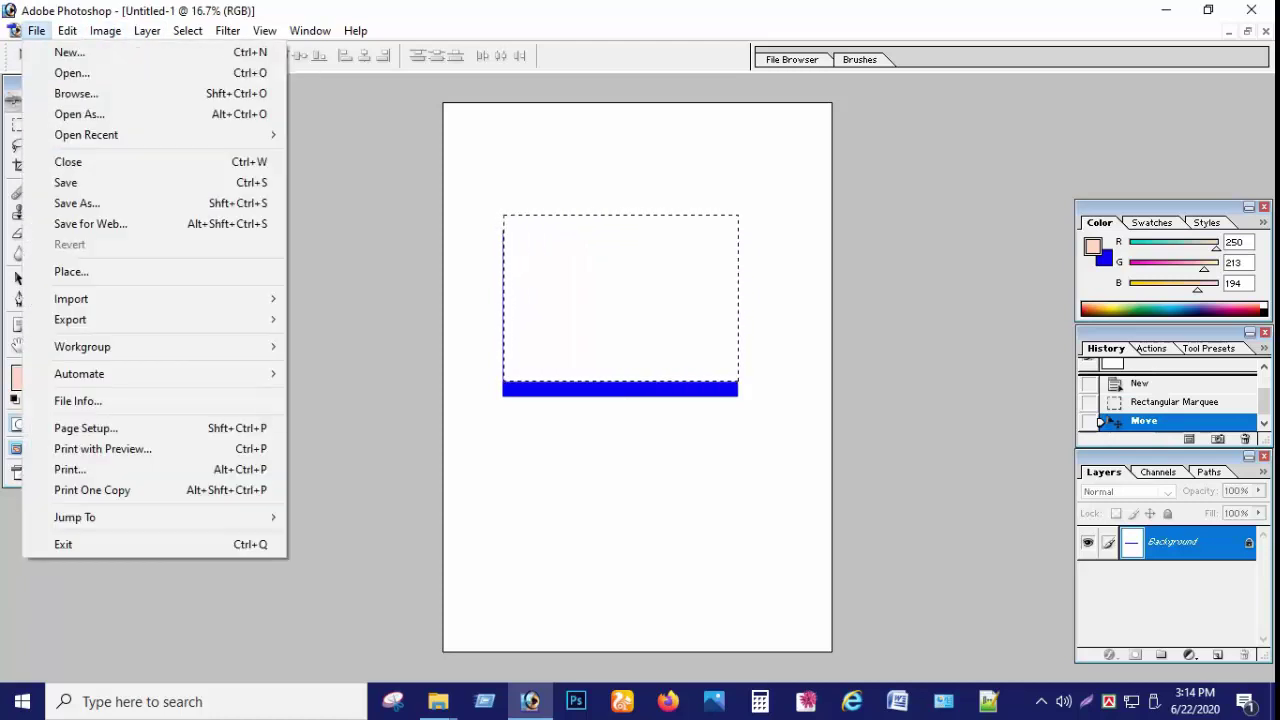
{"action": "left_click", "coordinate": [70, 52]}
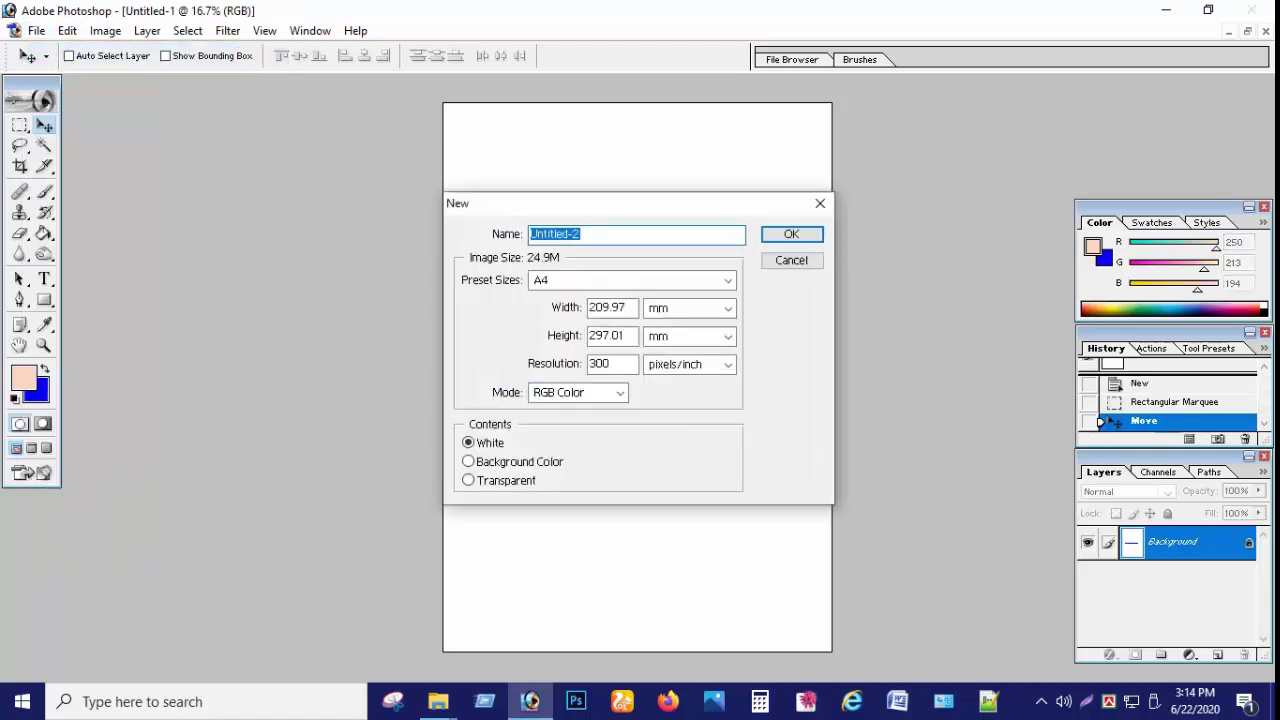
{"action": "left_click", "coordinate": [789, 234]}
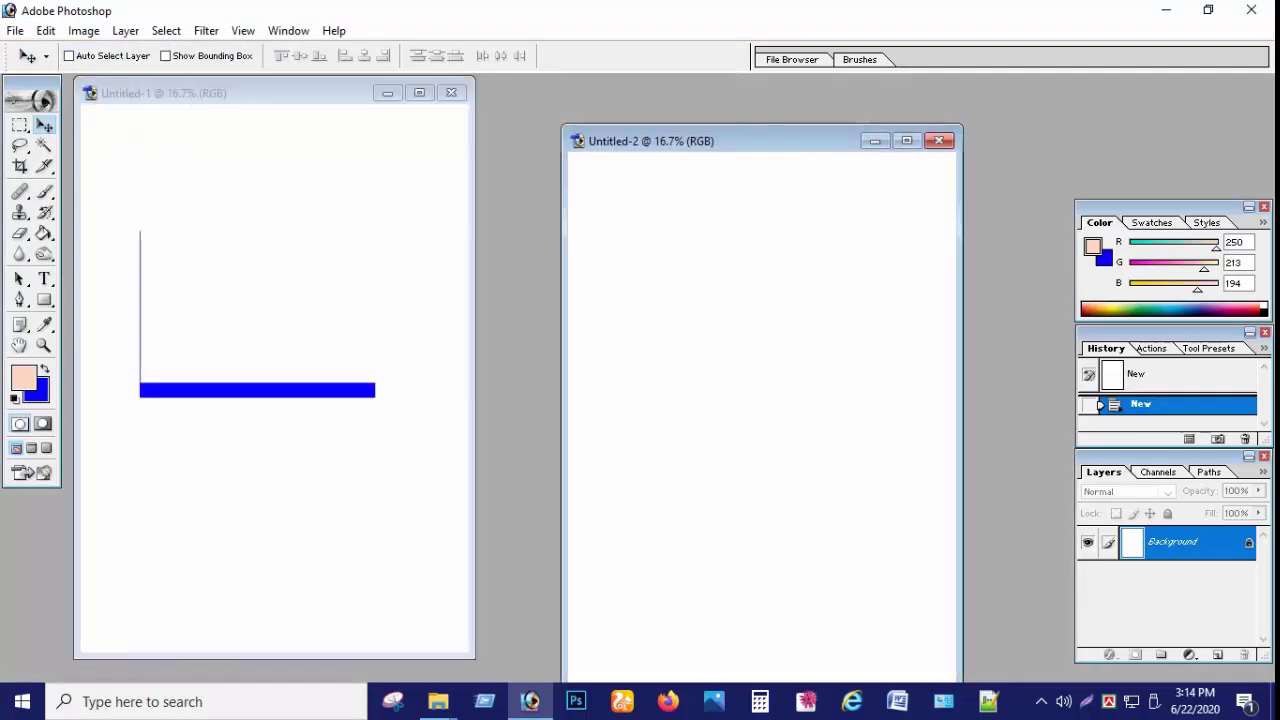
Step: Back in Untitled-1, realign the selection and set the foreground colour to blue 024ECD
{"action": "left_click", "coordinate": [250, 93]}
{"action": "mouse_move", "coordinate": [250, 300]}
{"action": "left_mouse_down"}
{"action": "mouse_move", "coordinate": [380, 376]}
{"action": "mouse_move", "coordinate": [228, 306]}
{"action": "left_mouse_up"}
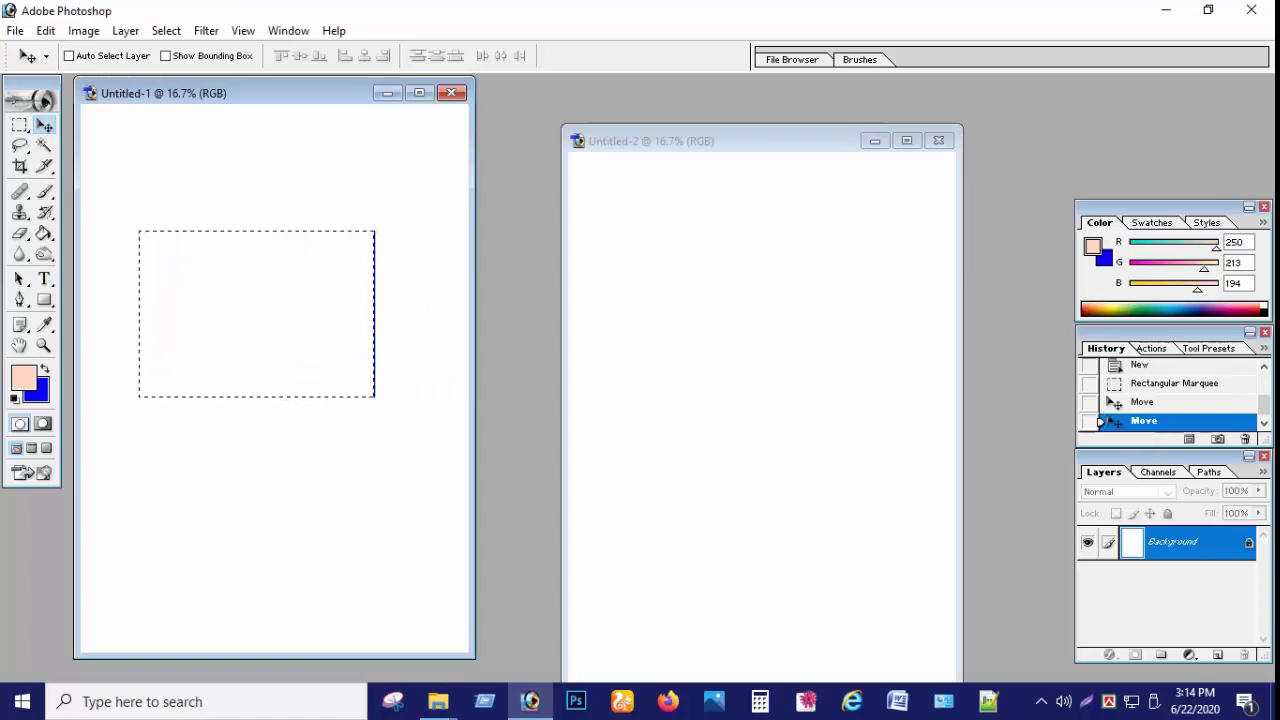
{"action": "key", "text": "g"}
{"action": "key", "text": "i"}
{"action": "left_click", "coordinate": [23, 377]}
{"action": "left_click", "coordinate": [656, 261]}
{"action": "mouse_move", "coordinate": [680, 464]}
{"action": "left_mouse_down"}
{"action": "mouse_move", "coordinate": [680, 274]}
{"action": "mouse_move", "coordinate": [680, 333]}
{"action": "left_mouse_up"}
{"action": "left_click", "coordinate": [657, 285]}
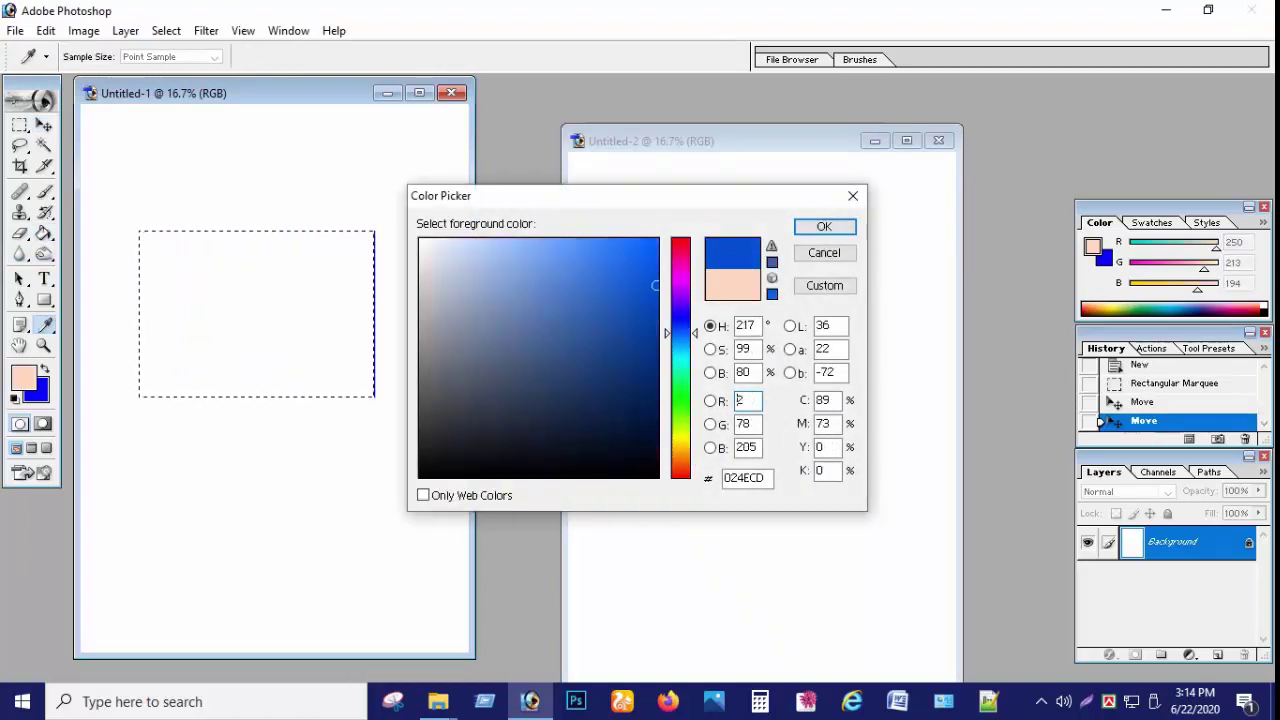
{"action": "left_click", "coordinate": [824, 226]}
Step: Fill the selected rectangle with blue and drag a copy into Untitled-2
{"action": "key", "text": "g"}
{"action": "left_click", "coordinate": [200, 328]}
{"action": "key", "text": "v"}
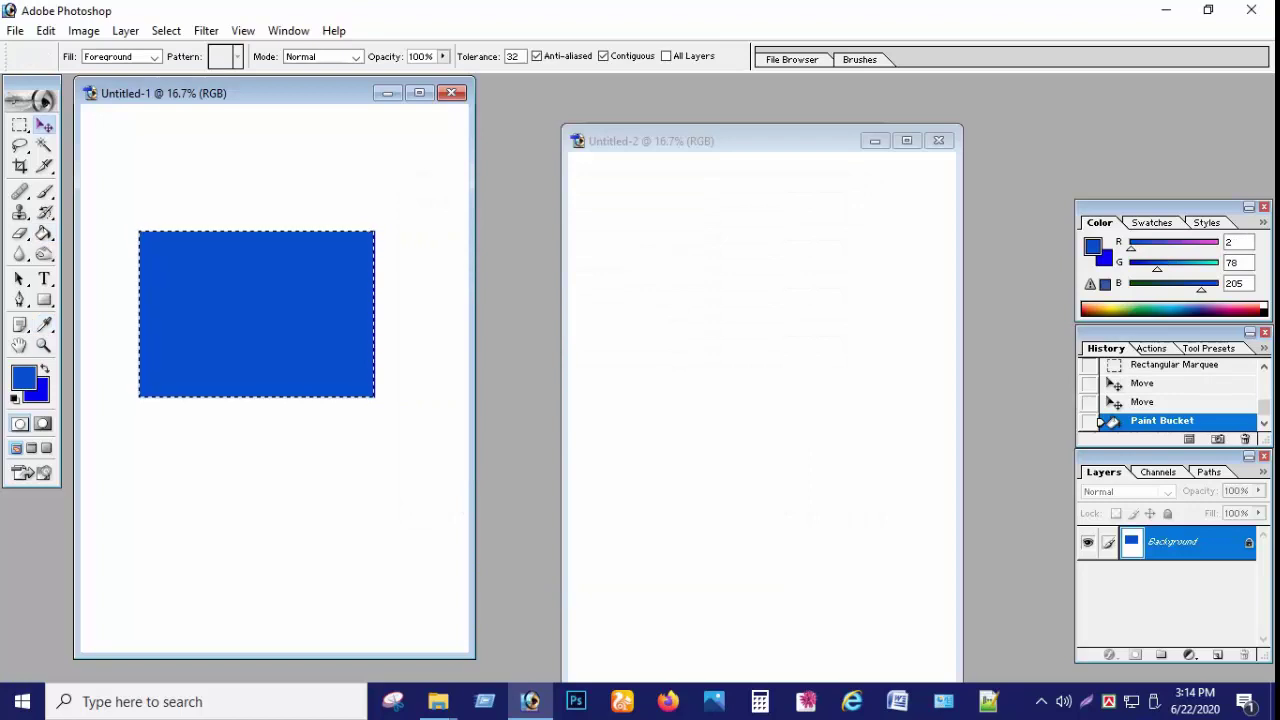
{"action": "mouse_move", "coordinate": [257, 314]}
{"action": "left_mouse_down"}
{"action": "mouse_move", "coordinate": [169, 344]}
{"action": "mouse_move", "coordinate": [424, 332]}
{"action": "mouse_move", "coordinate": [775, 384]}
{"action": "mouse_move", "coordinate": [749, 414]}
{"action": "mouse_move", "coordinate": [746, 382]}
{"action": "mouse_move", "coordinate": [797, 397]}
{"action": "mouse_move", "coordinate": [780, 401]}
{"action": "mouse_move", "coordinate": [756, 325]}
{"action": "mouse_move", "coordinate": [723, 307]}
{"action": "mouse_move", "coordinate": [762, 435]}
{"action": "left_mouse_up"}
Step: Close Untitled-2 without saving and maximize Untitled-1
{"action": "left_click", "coordinate": [939, 140]}
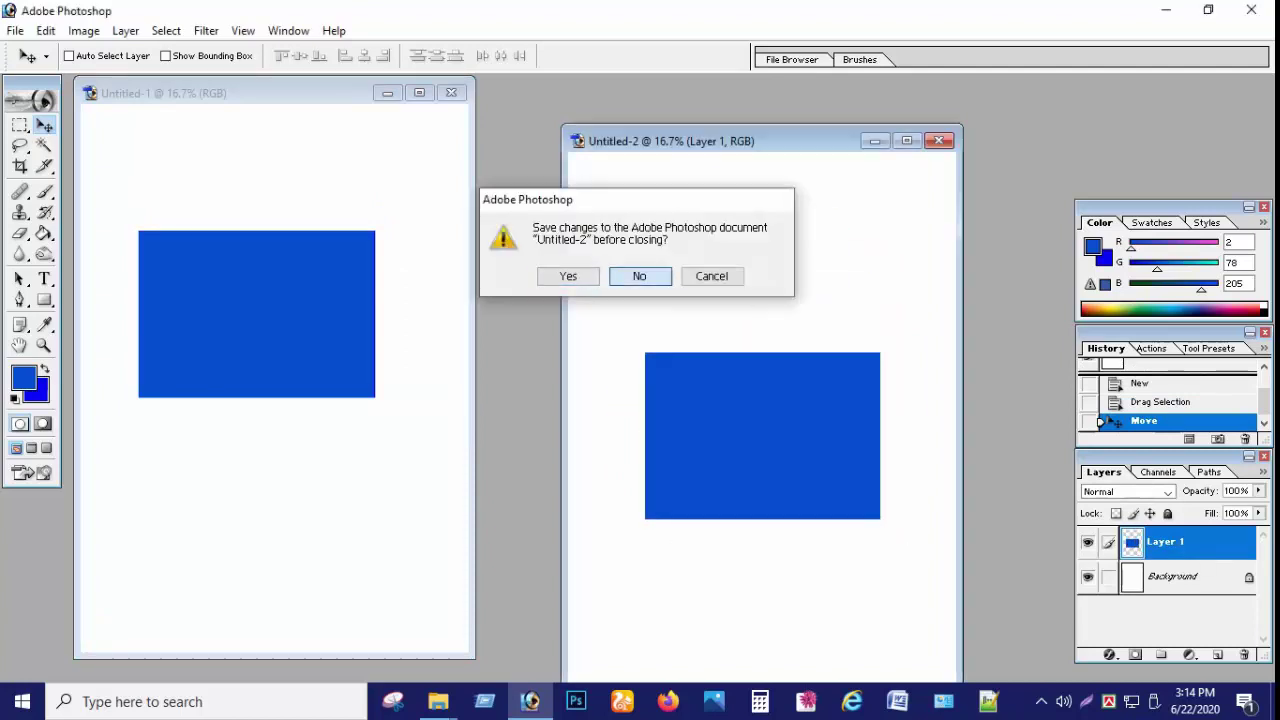
{"action": "left_click", "coordinate": [640, 274]}
{"action": "left_click", "coordinate": [419, 93]}
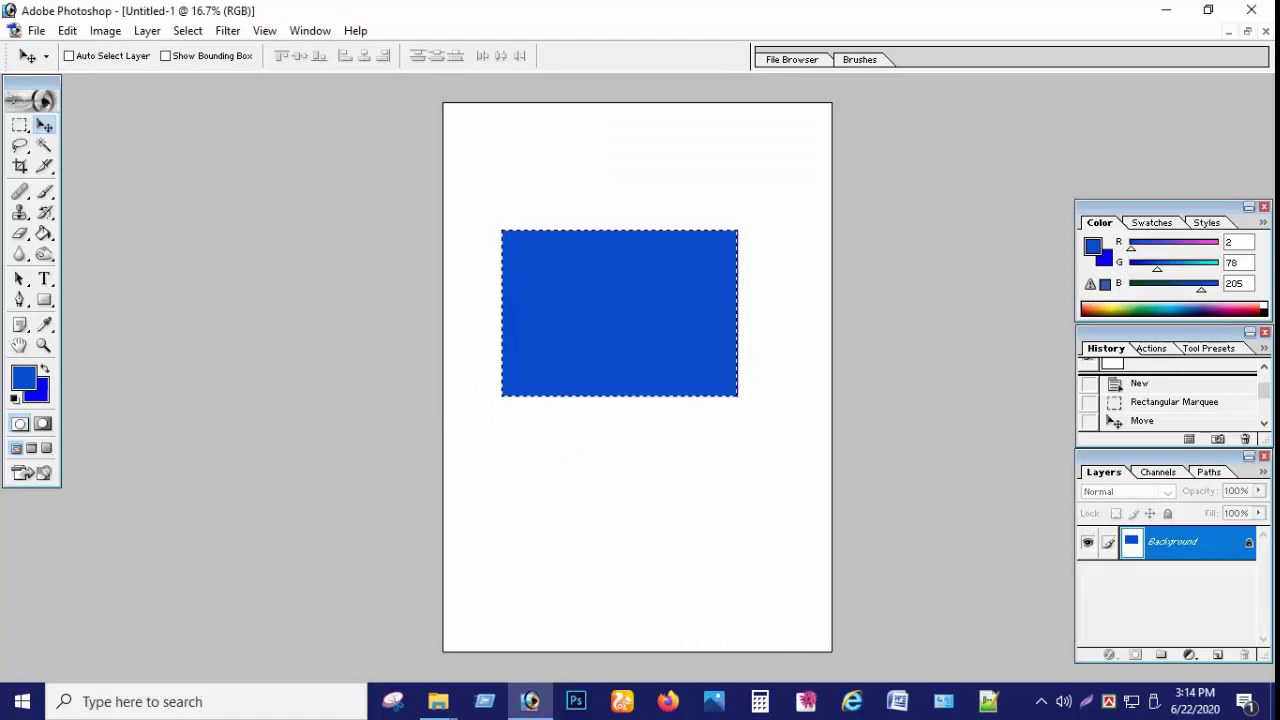
Step: Shift the selection once more, then undo through History back to the blank New state
{"action": "left_click_drag", "start_coordinate": [620, 312], "coordinate": [598, 330]}
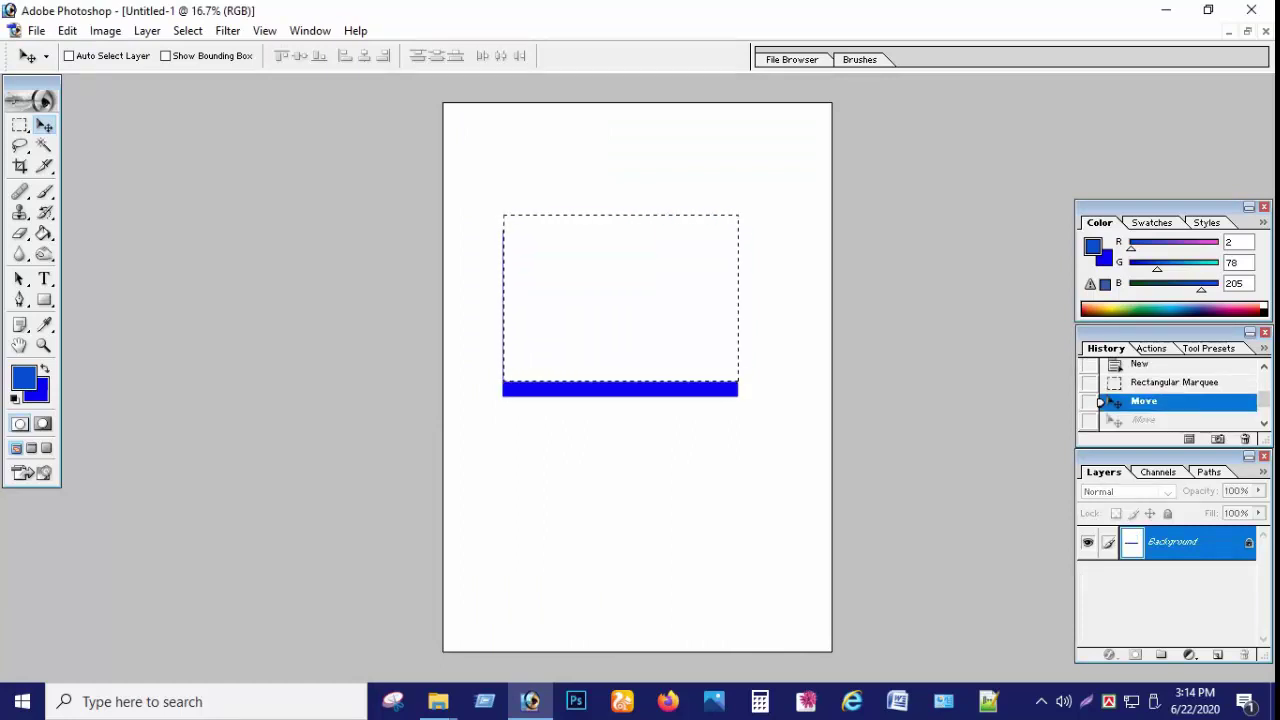
{"action": "key", "text": "ctrl+z"}
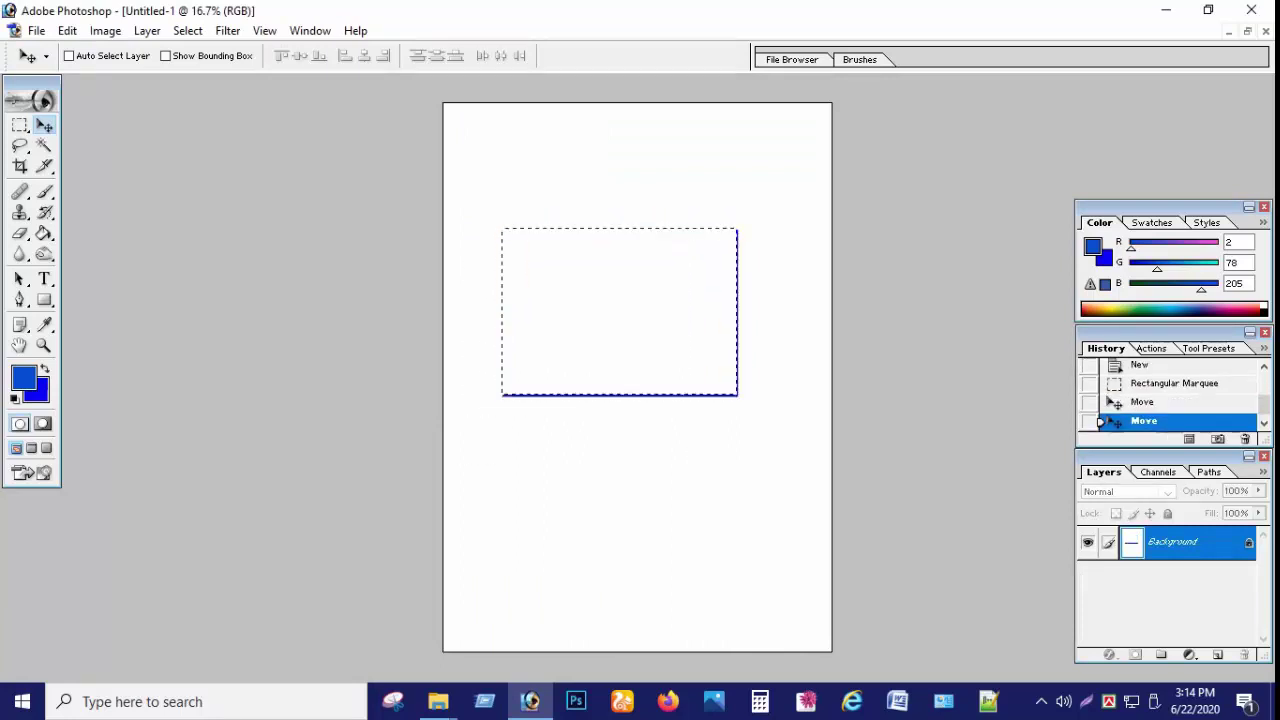
{"action": "key", "text": "ctrl+alt+z"}
{"action": "key", "text": "ctrl+alt+z"}
{"action": "key", "text": "ctrl+alt+z"}
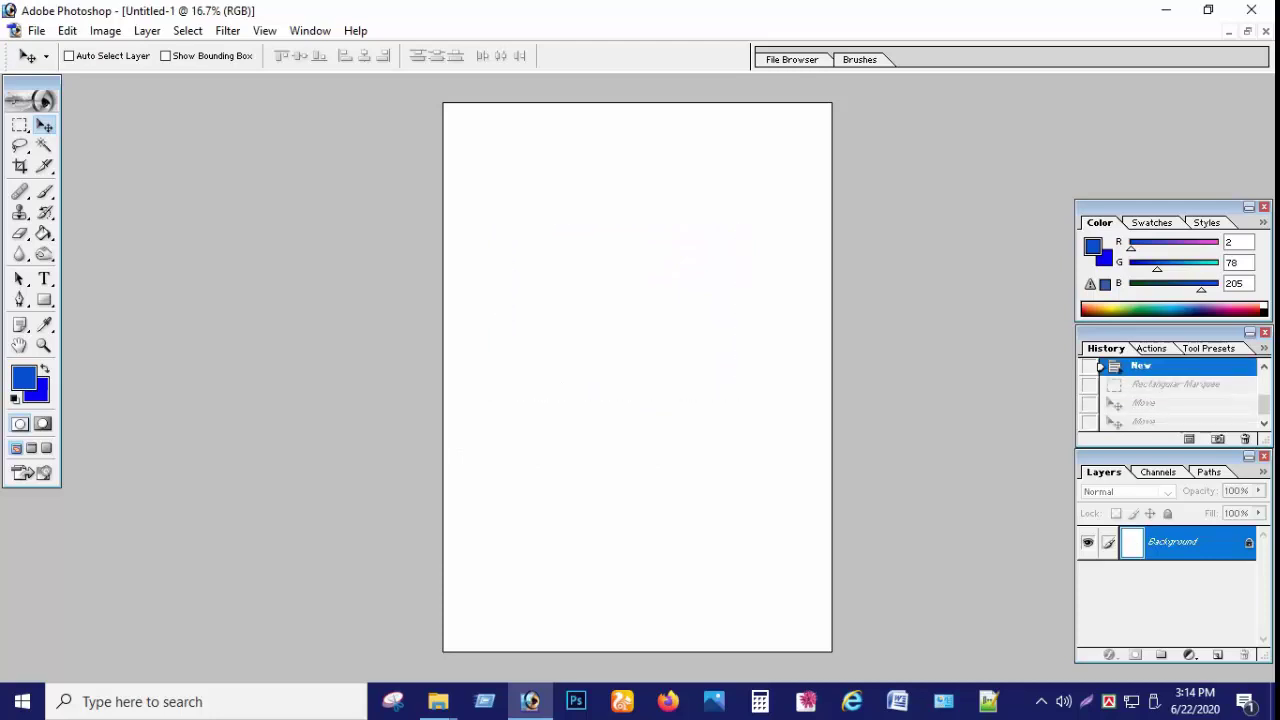
{"action": "left_click", "coordinate": [20, 125]}
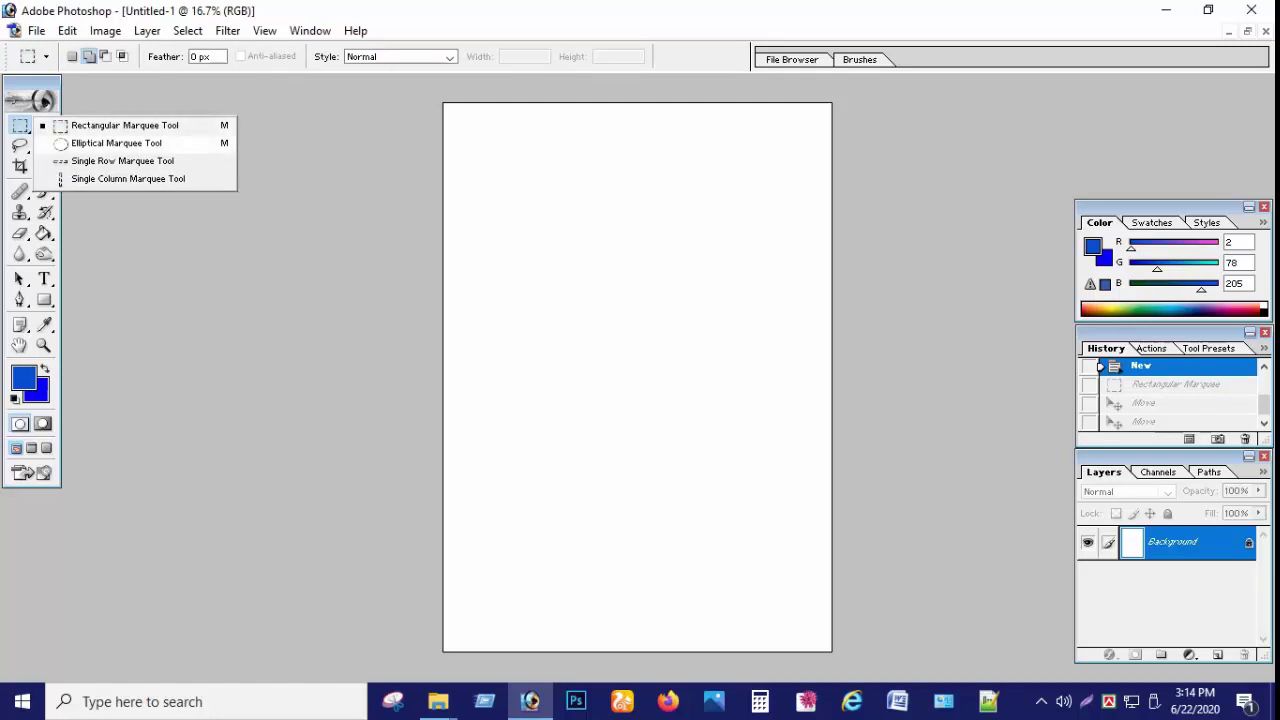
Step: Draw a widened oval selection and set the foreground colour to near-white EDEFF1
{"action": "left_click", "coordinate": [110, 143]}
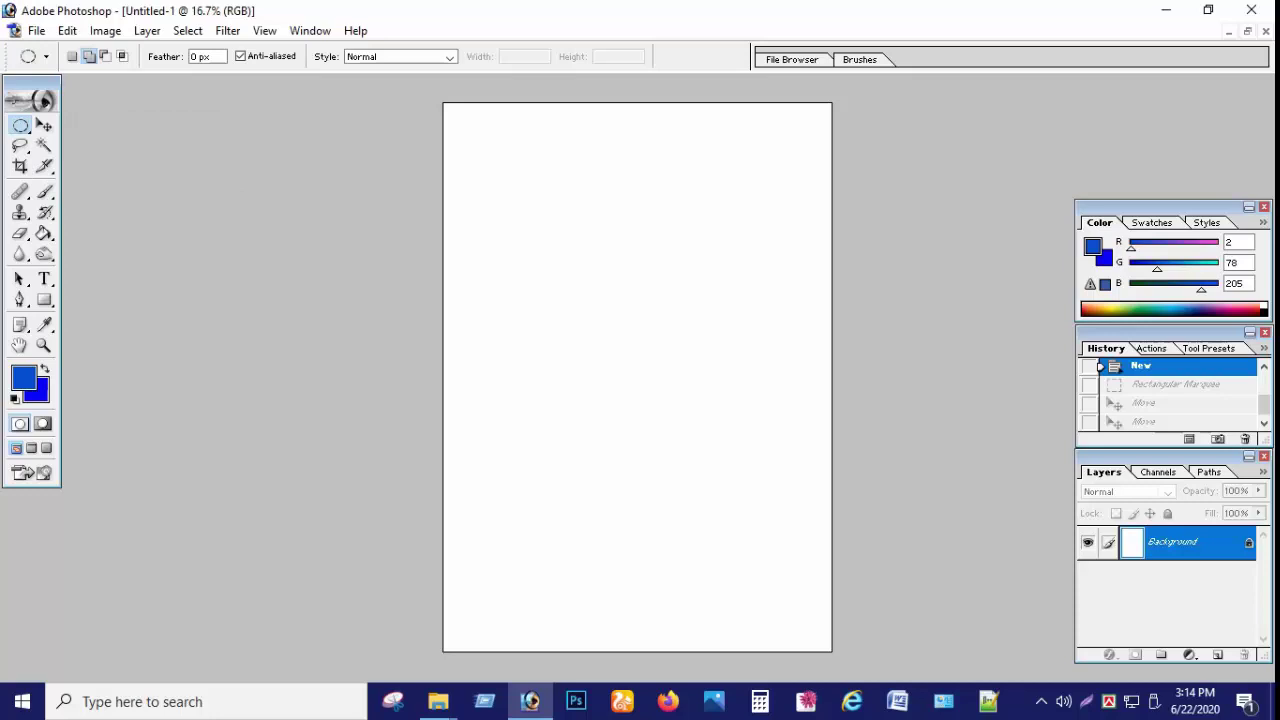
{"action": "left_click_drag", "start_coordinate": [582, 330], "coordinate": [677, 405]}
{"action": "left_click_drag", "start_coordinate": [677, 405], "coordinate": [734, 394]}
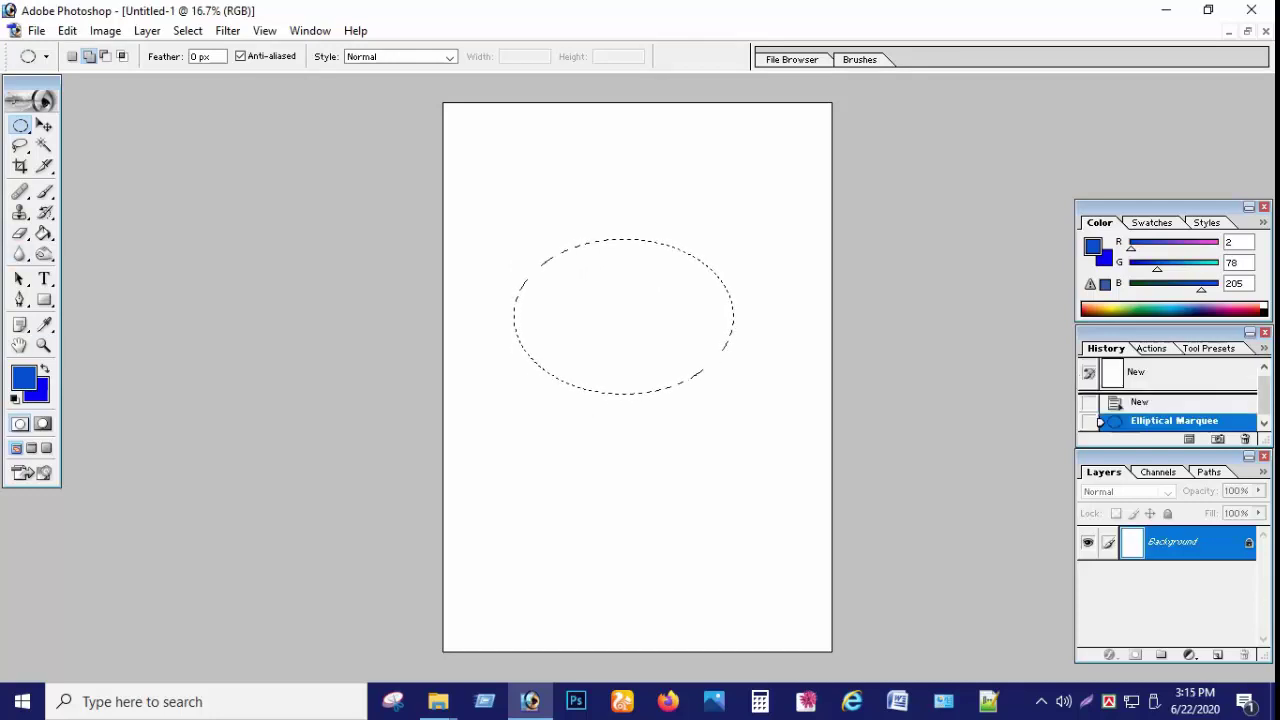
{"action": "left_click", "coordinate": [24, 377]}
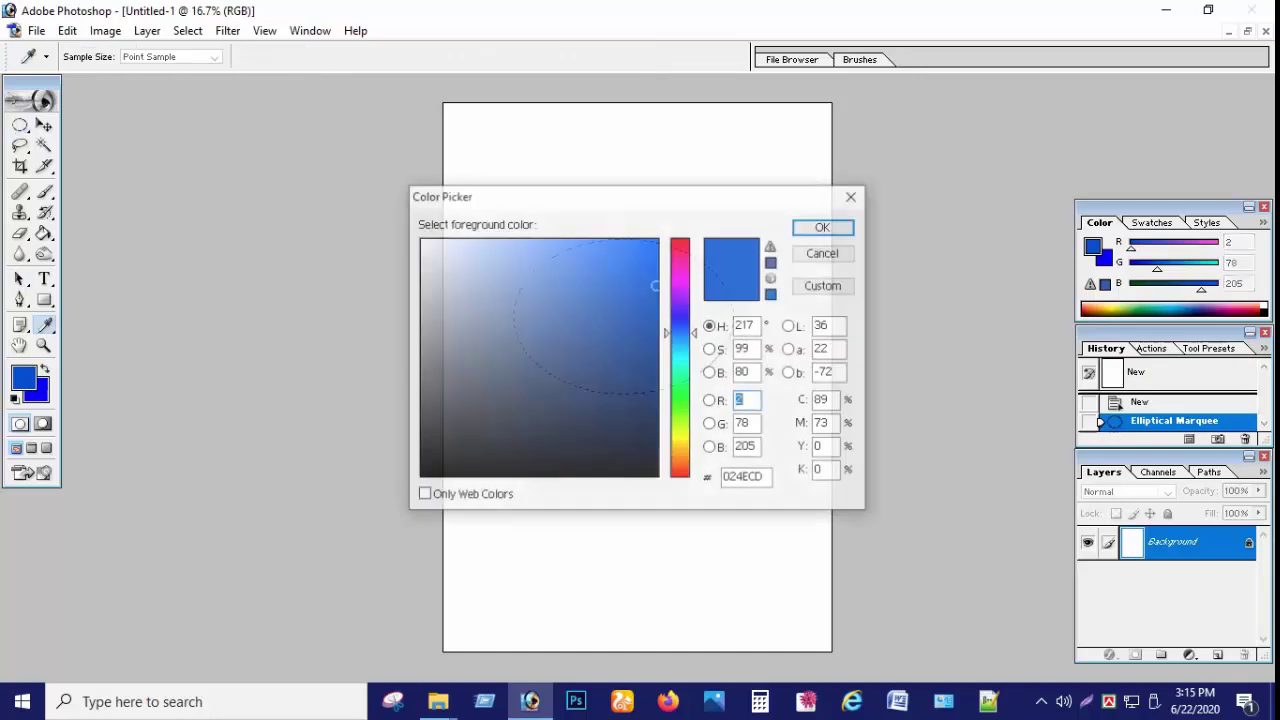
{"action": "left_click_drag", "start_coordinate": [426, 254], "coordinate": [423, 251]}
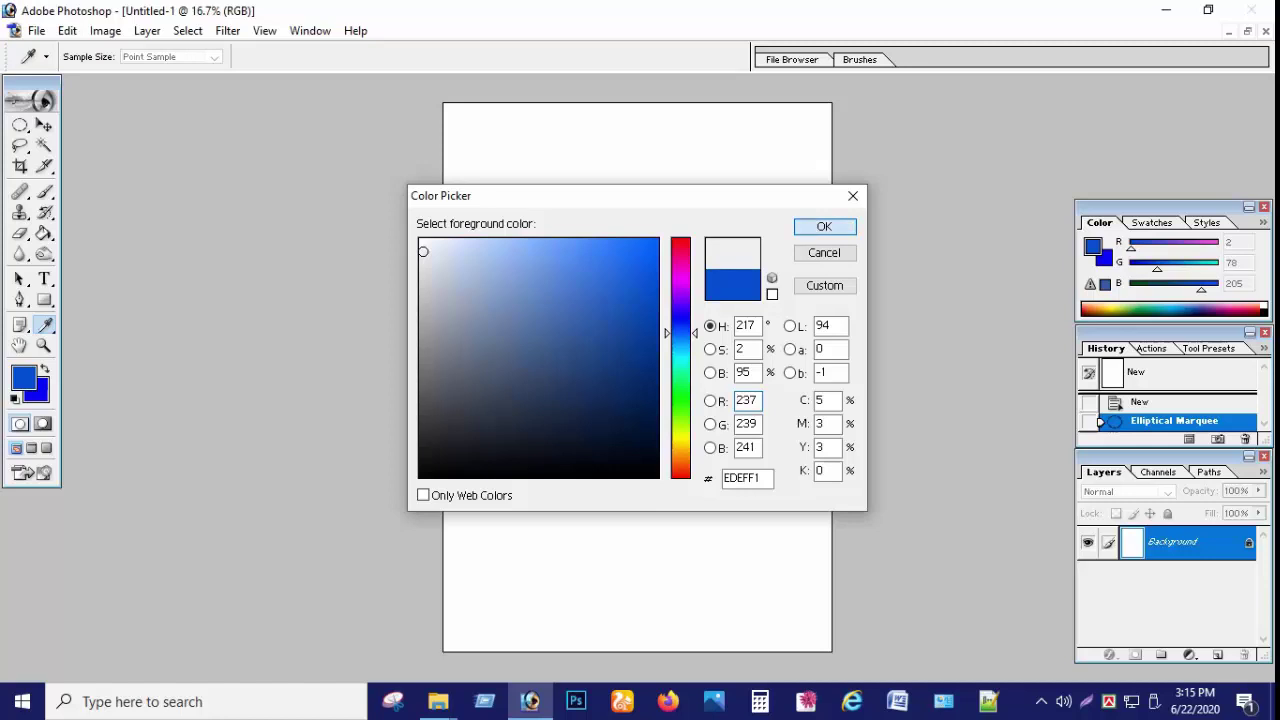
{"action": "left_click", "coordinate": [824, 226]}
Step: Test-fill the oval with near-white using Paint Bucket, then undo the fill and deselect
{"action": "left_click", "coordinate": [44, 233]}
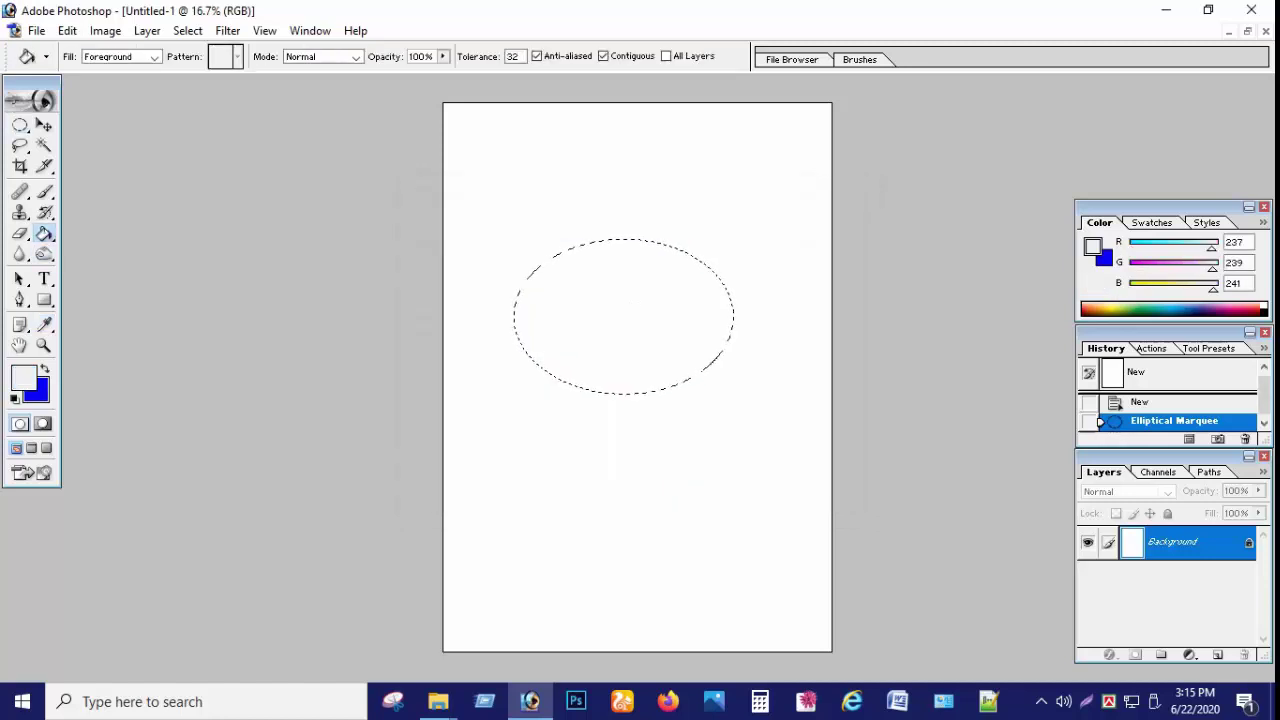
{"action": "left_click", "coordinate": [610, 310]}
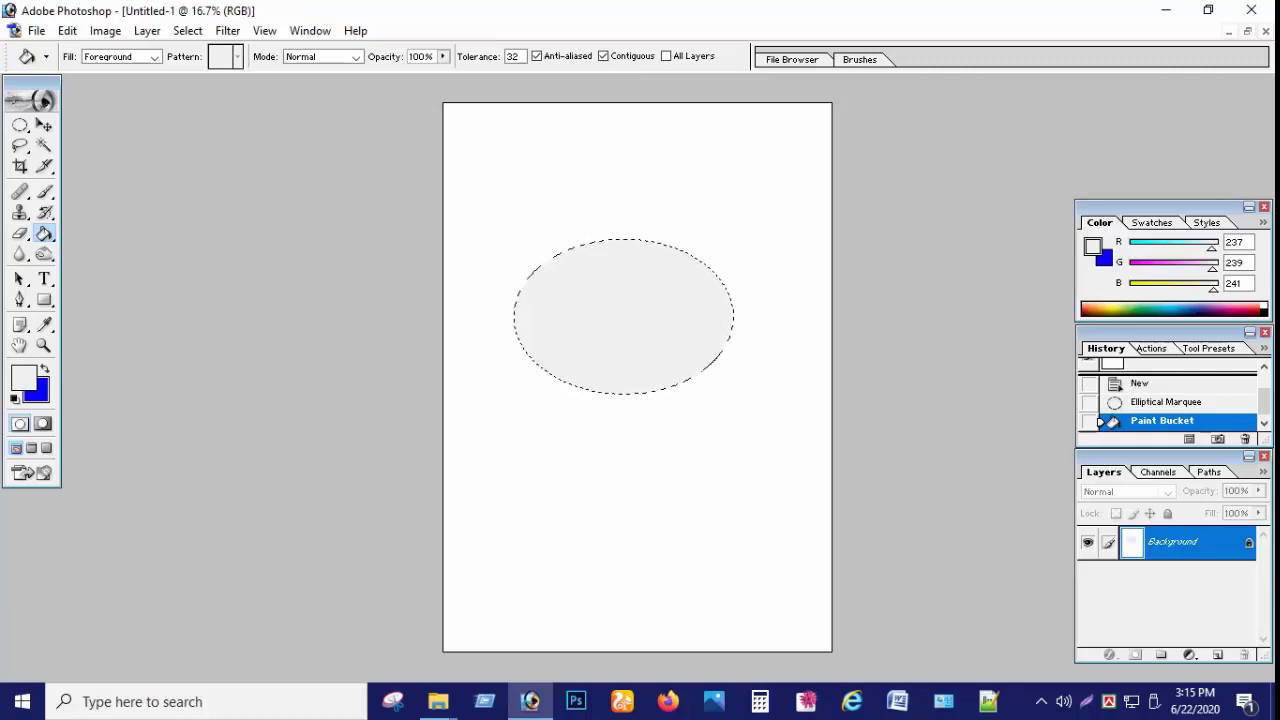
{"action": "key", "text": "ctrl+z"}
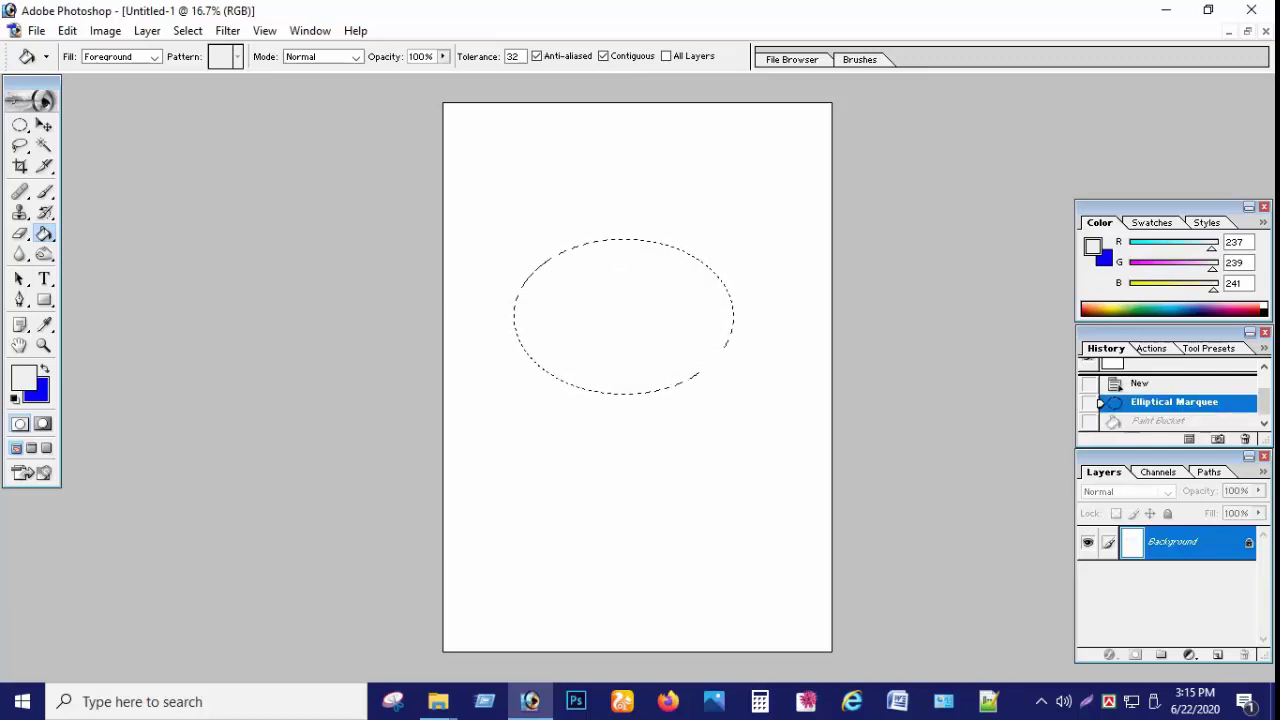
{"action": "key", "text": "ctrl+d"}
{"action": "left_click", "coordinate": [43, 124]}
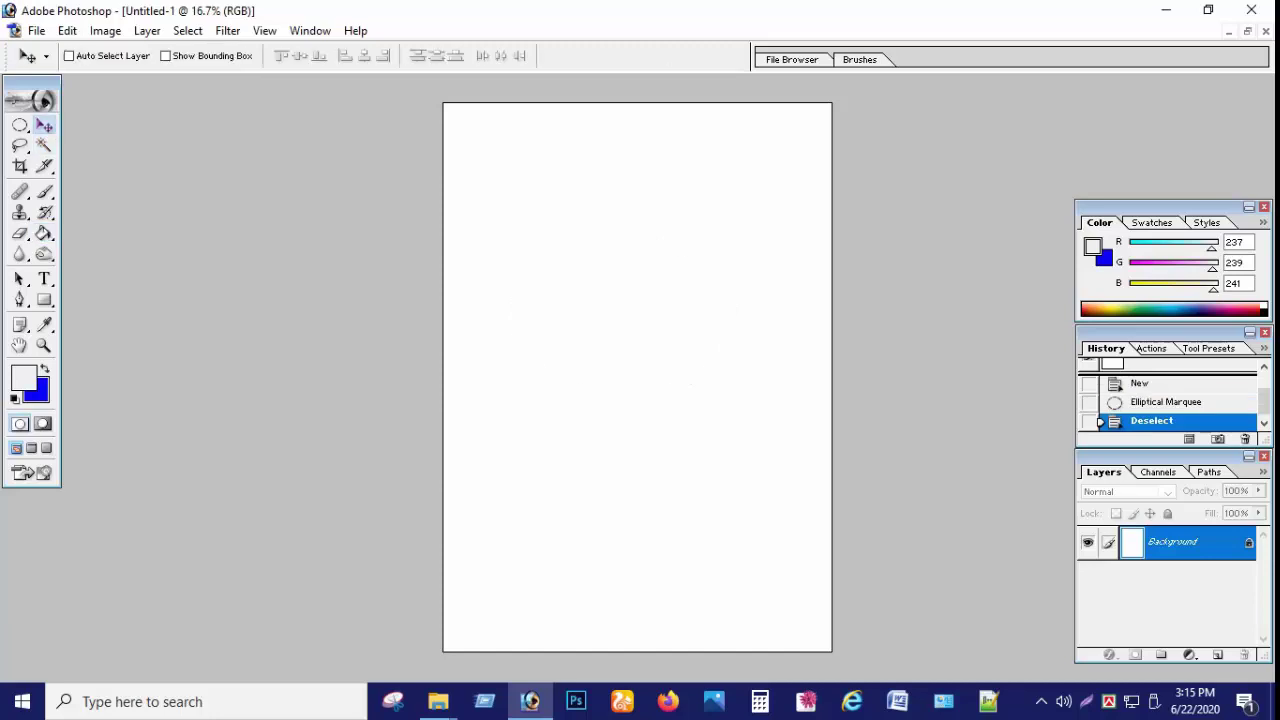
{"action": "left_click", "coordinate": [110, 161]}
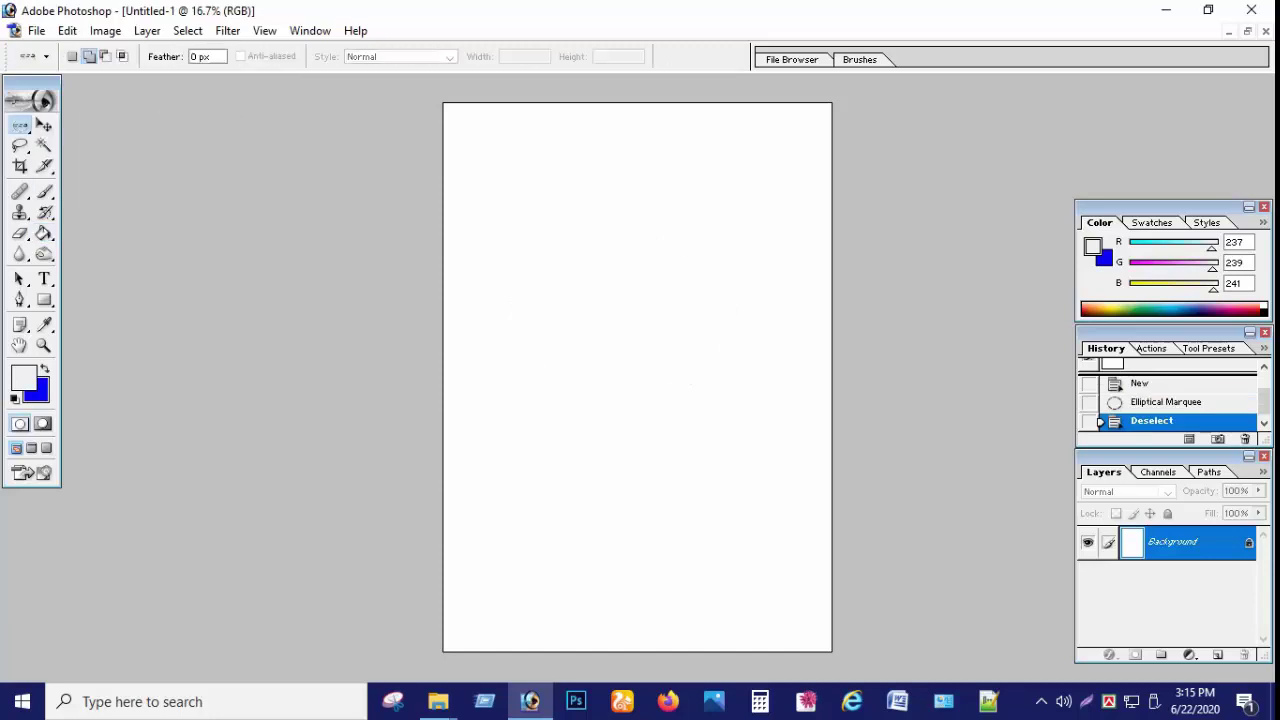
Step: Try a one-pixel row selection near the top of the page, then undo it
{"action": "left_click", "coordinate": [637, 265]}
{"action": "left_click_drag", "start_coordinate": [637, 265], "coordinate": [637, 103]}
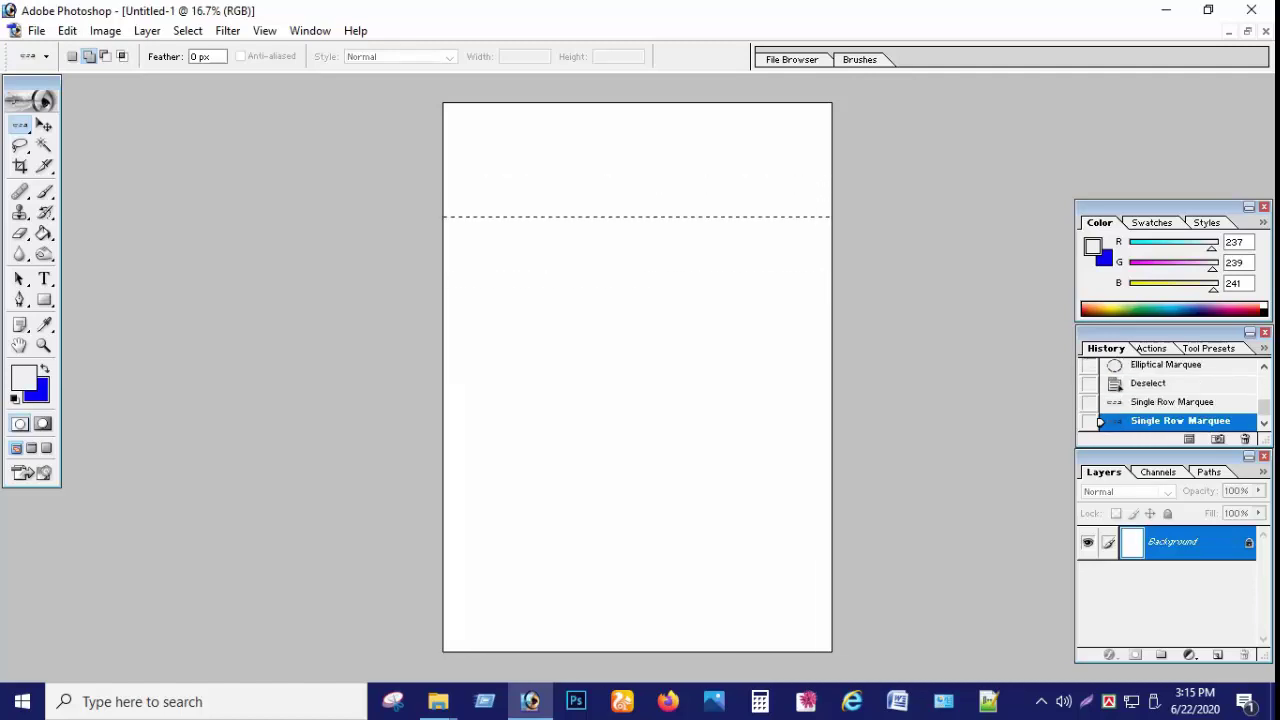
{"action": "key", "text": "ctrl+alt+z"}
{"action": "key", "text": "ctrl+alt+z"}
{"action": "key", "text": "ctrl+alt+z"}
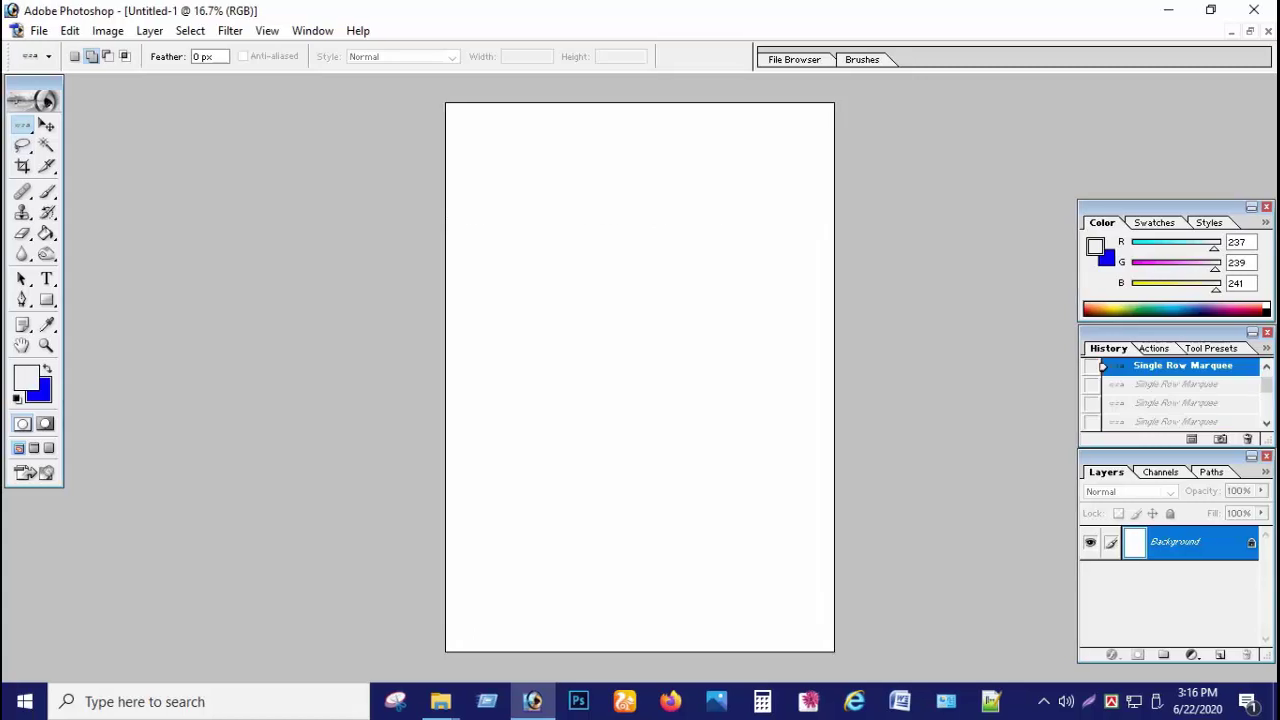
Step: Make a one-pixel column selection with the Single Column Marquee tool
{"action": "left_click_drag", "start_coordinate": [22, 125], "coordinate": [100, 181]}
{"action": "left_click", "coordinate": [604, 377]}
{"action": "mouse_move", "coordinate": [533, 377]}
{"action": "left_mouse_down"}
{"action": "mouse_move", "coordinate": [641, 377]}
{"action": "mouse_move", "coordinate": [446, 377]}
{"action": "left_mouse_up"}
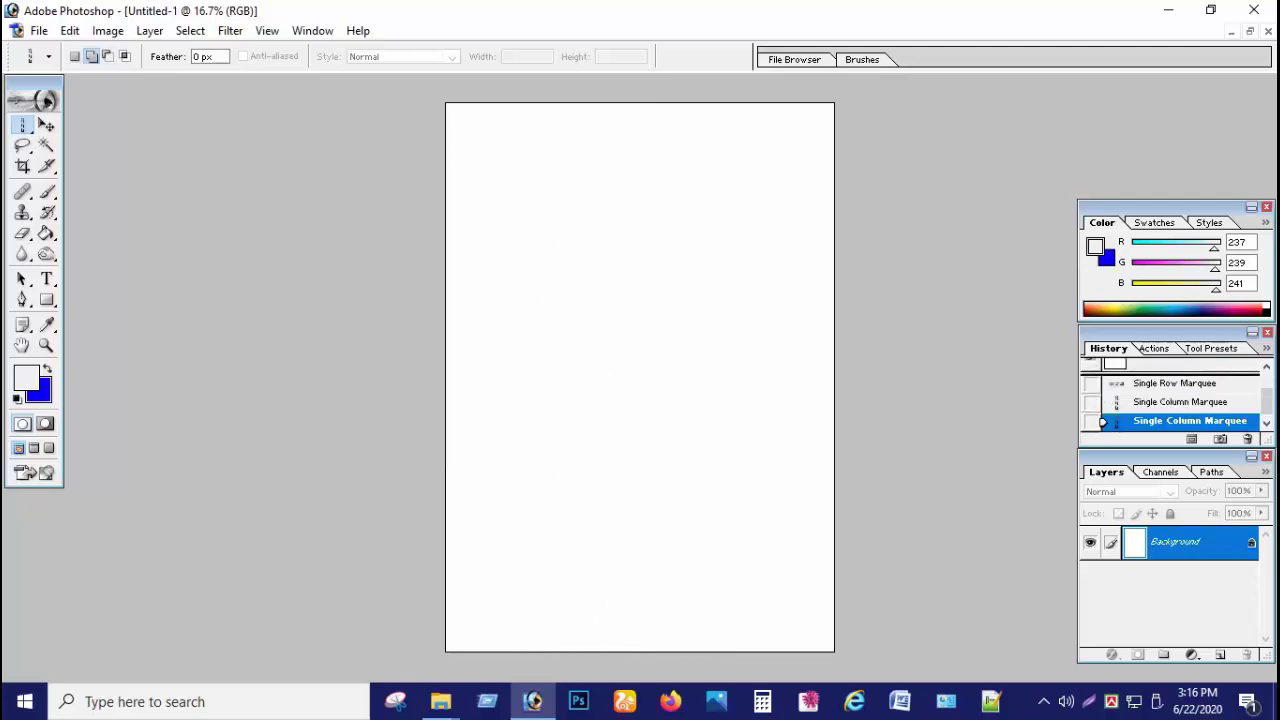
{"action": "left_click_drag", "start_coordinate": [22, 124], "coordinate": [110, 124]}
{"action": "left_click", "coordinate": [46, 124]}
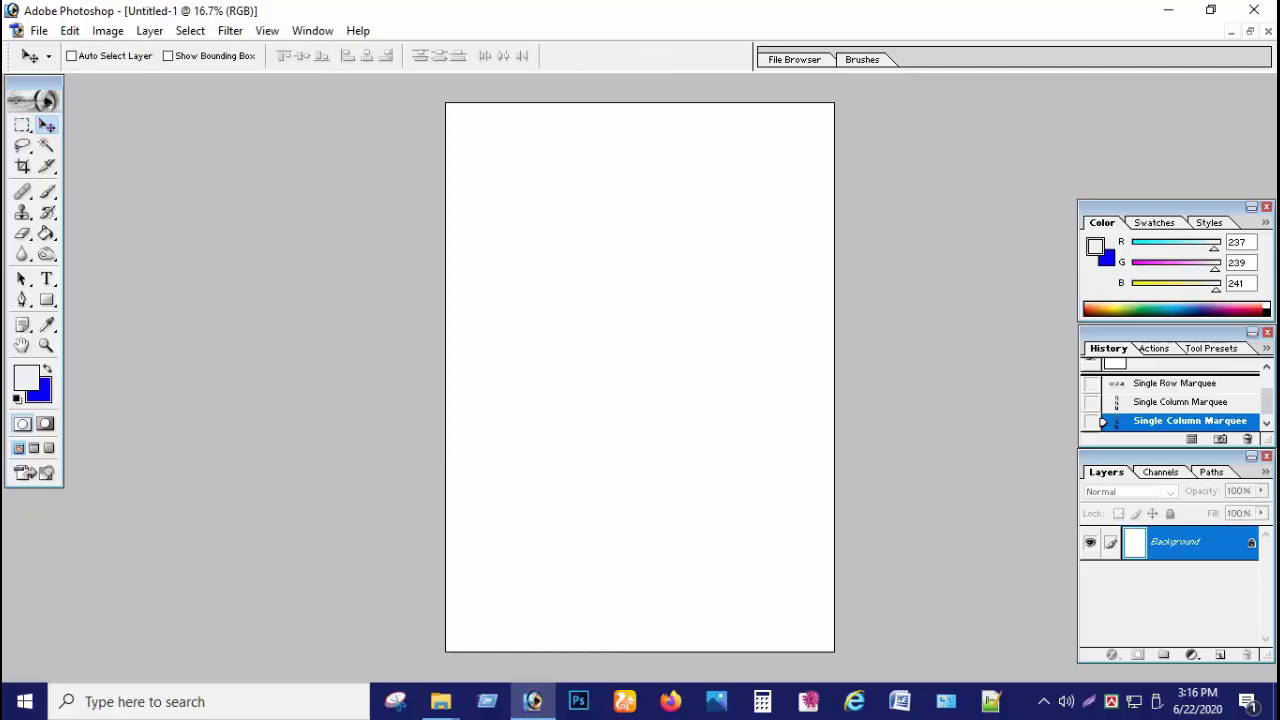
{"action": "left_click", "coordinate": [22, 145]}
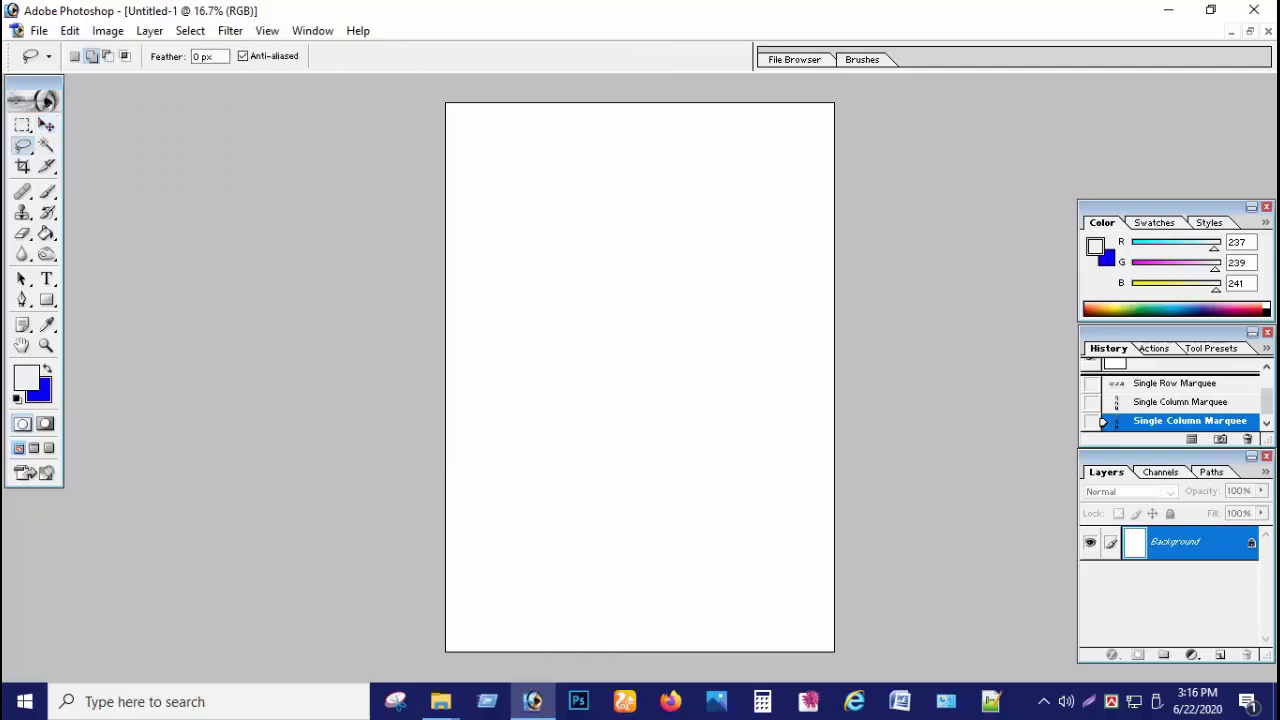
Step: Browse the lasso tool variants without changing the tool
{"action": "left_click", "coordinate": [22, 145]}
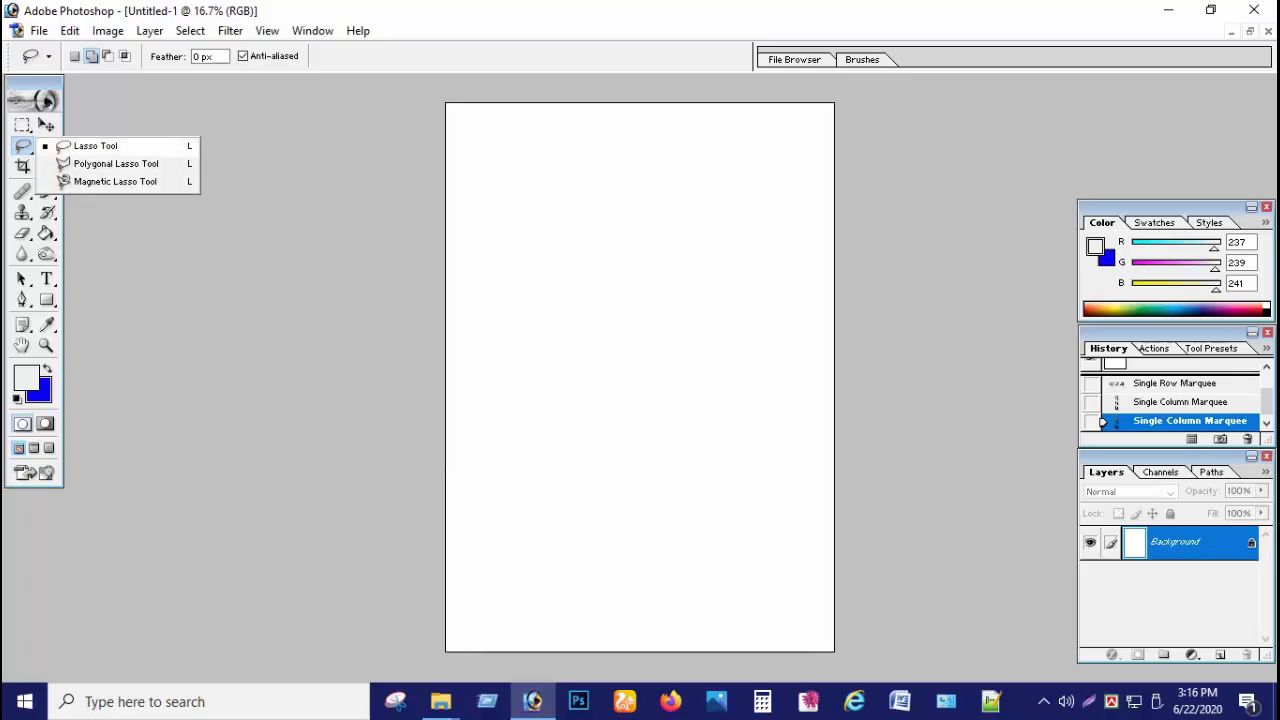
{"action": "key", "text": "Escape"}
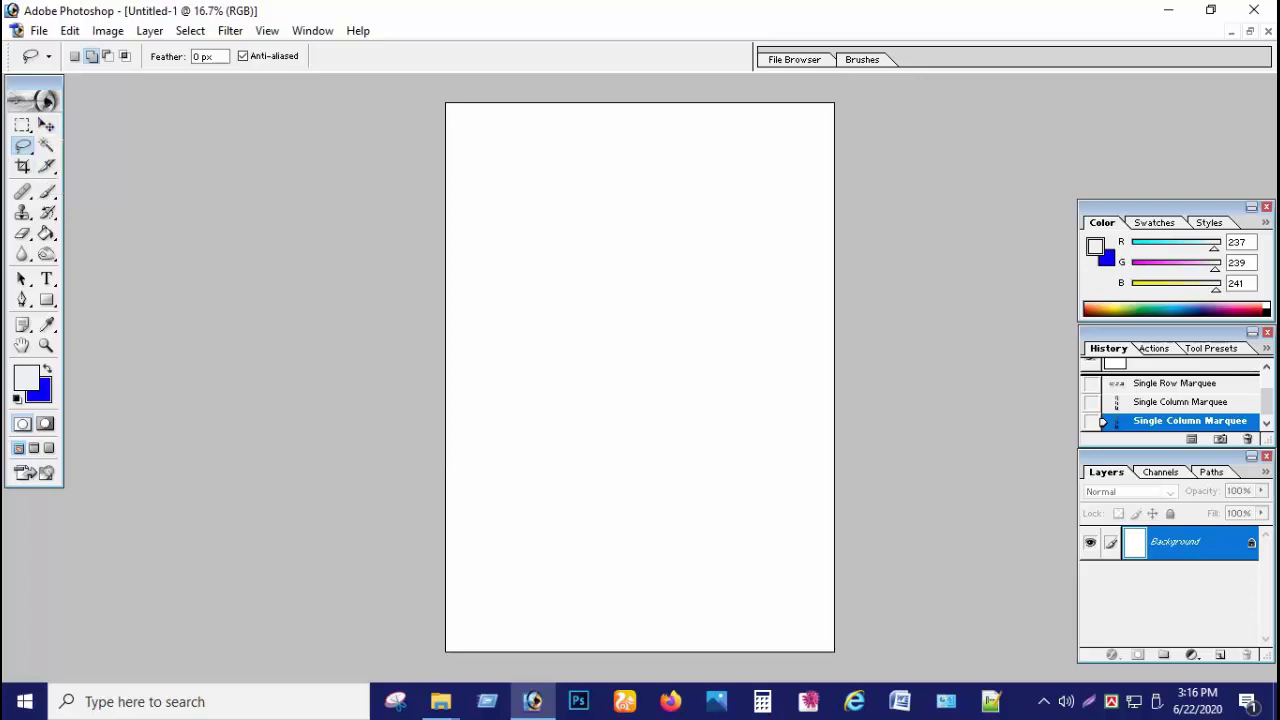
{"action": "left_click", "coordinate": [23, 145]}
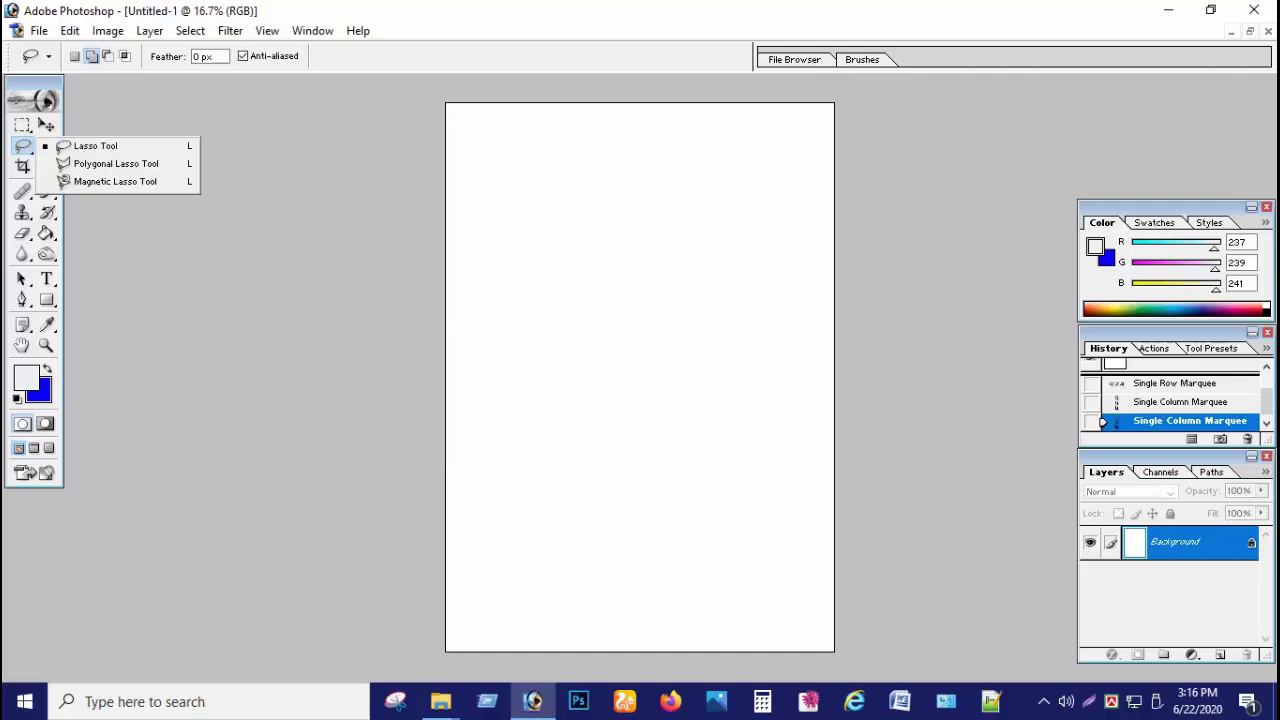
{"action": "key", "text": "Escape"}
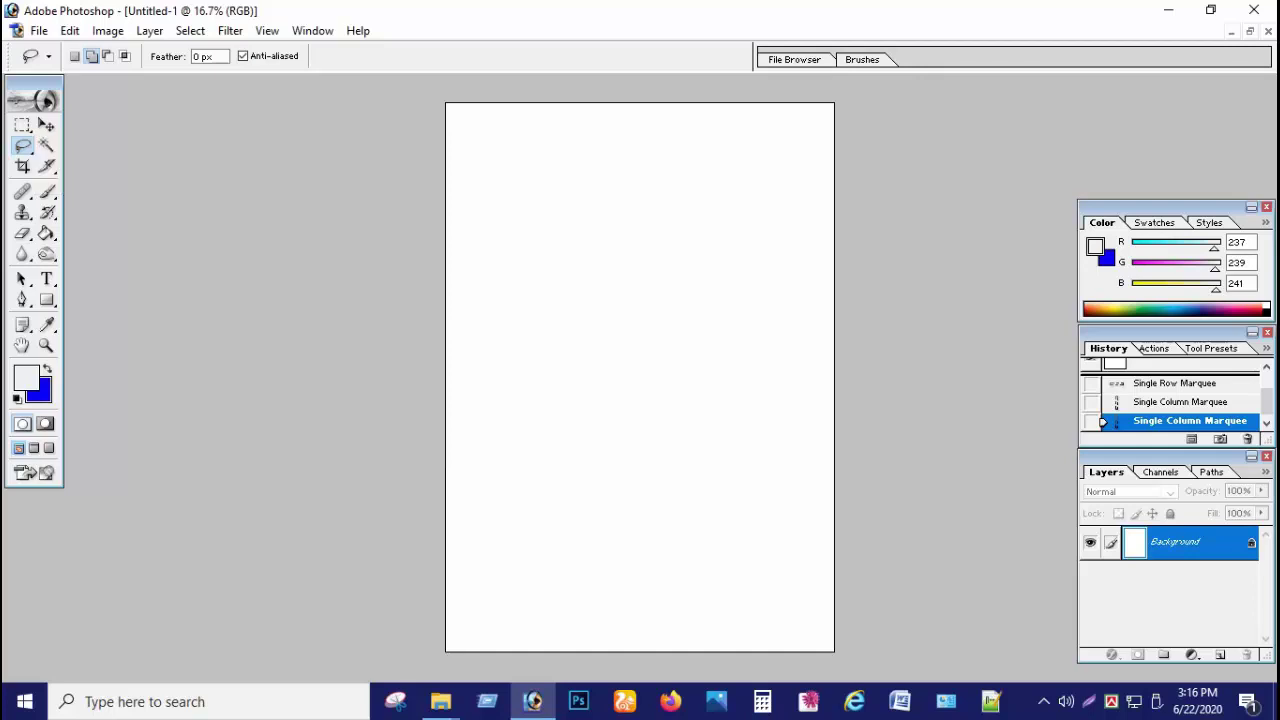
Step: Draw a freehand lasso selection, reset colours to black and white, and deselect
{"action": "mouse_move", "coordinate": [642, 304]}
{"action": "left_mouse_down"}
{"action": "mouse_move", "coordinate": [573, 257]}
{"action": "mouse_move", "coordinate": [575, 244]}
{"action": "left_mouse_up"}
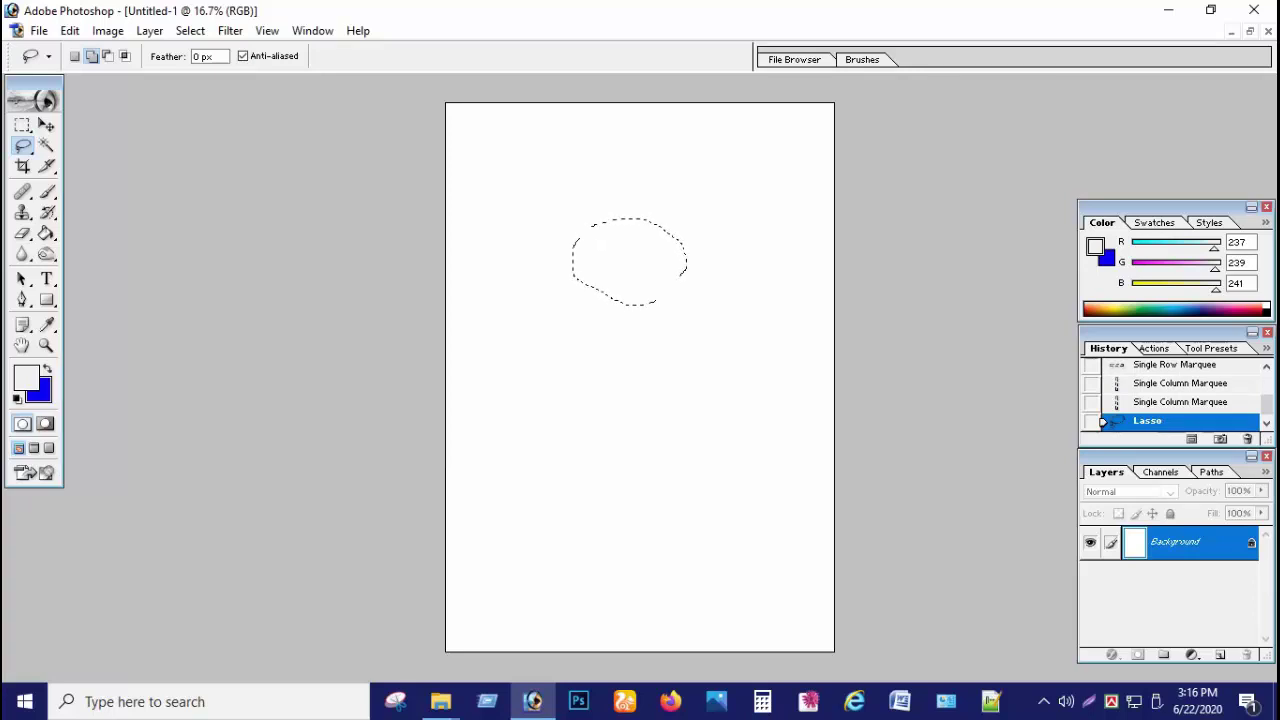
{"action": "key", "text": "d"}
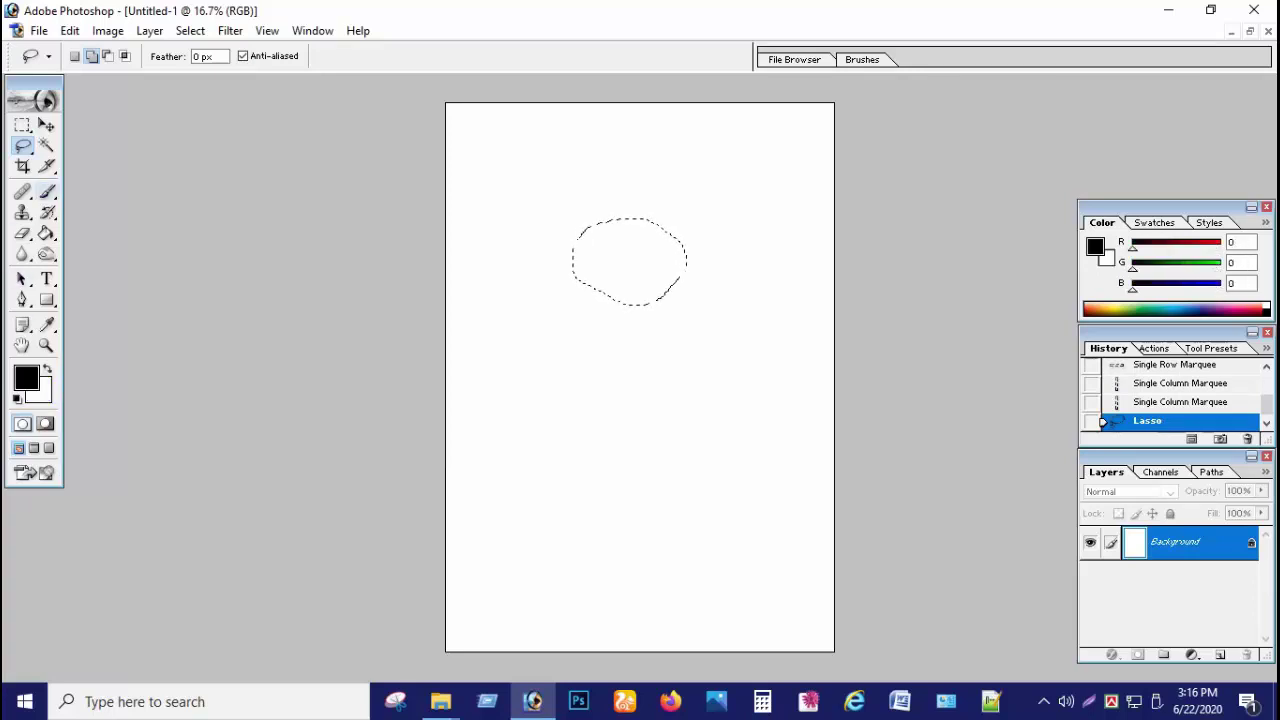
{"action": "key", "text": "ctrl+d"}
{"action": "left_click", "coordinate": [22, 146]}
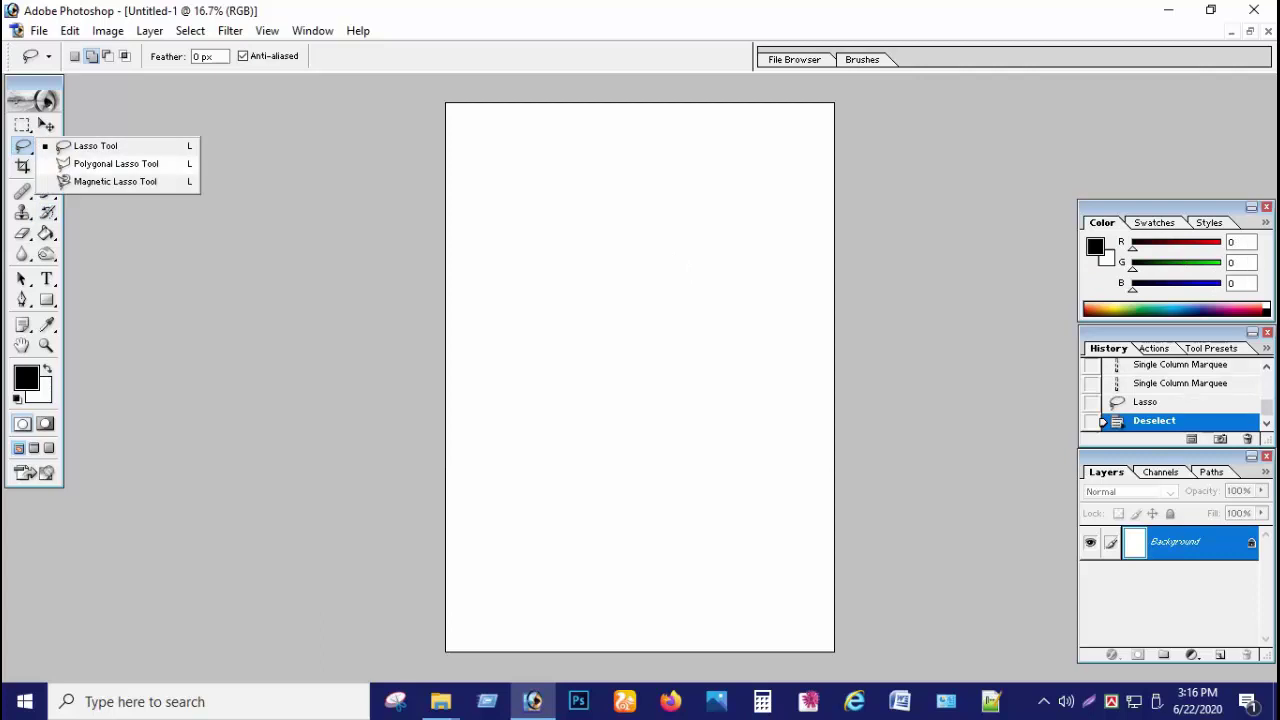
{"action": "left_click", "coordinate": [116, 163]}
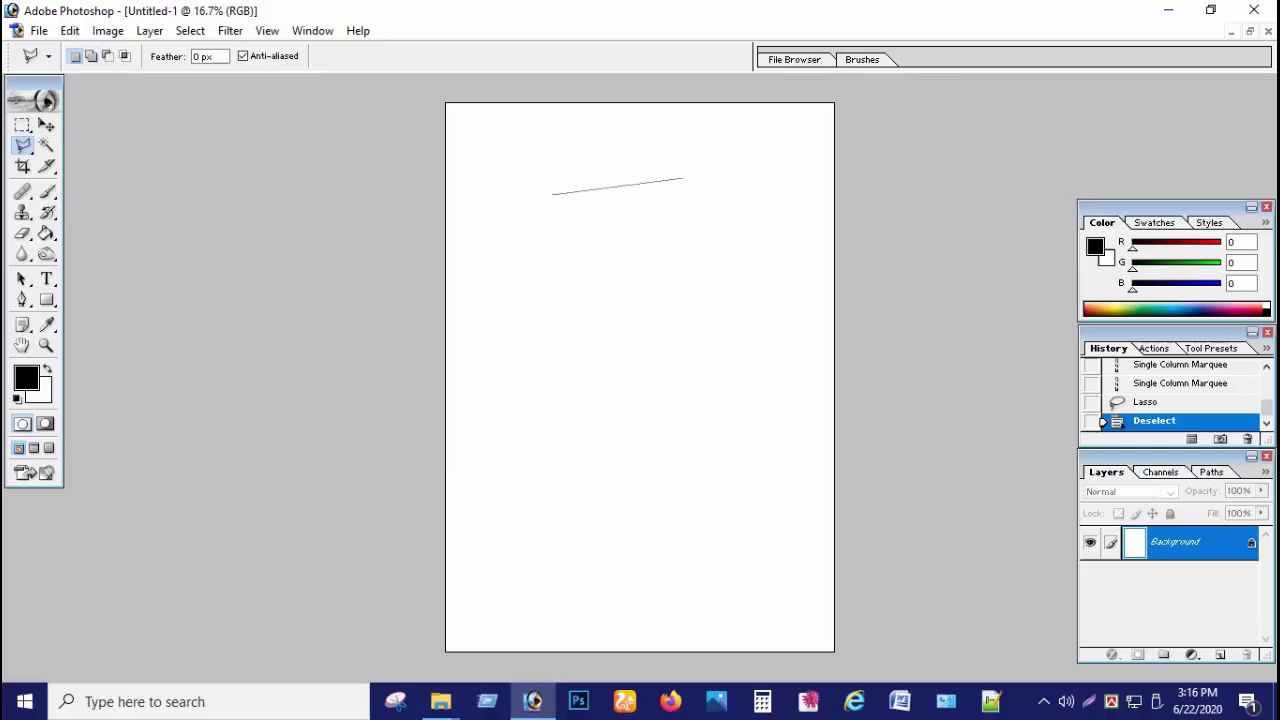
{"action": "left_click", "coordinate": [737, 299]}
{"action": "left_click", "coordinate": [620, 369]}
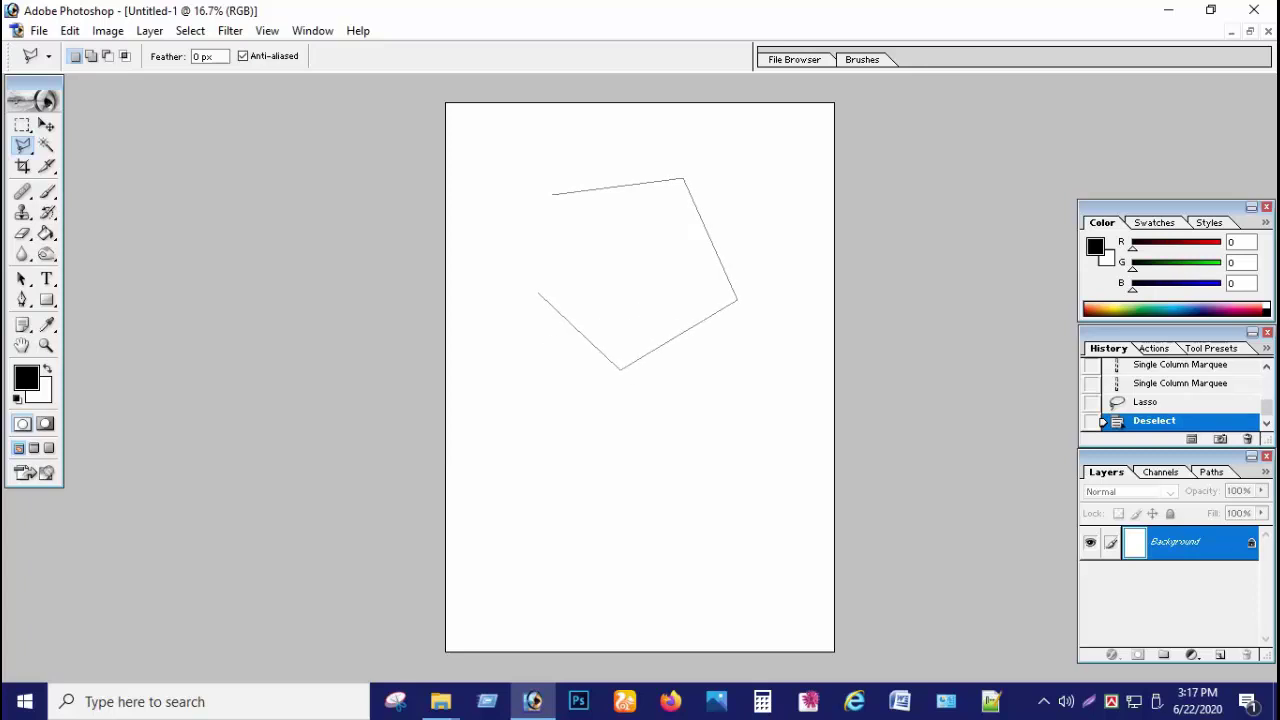
{"action": "left_click", "coordinate": [542, 327]}
{"action": "left_click", "coordinate": [551, 196]}
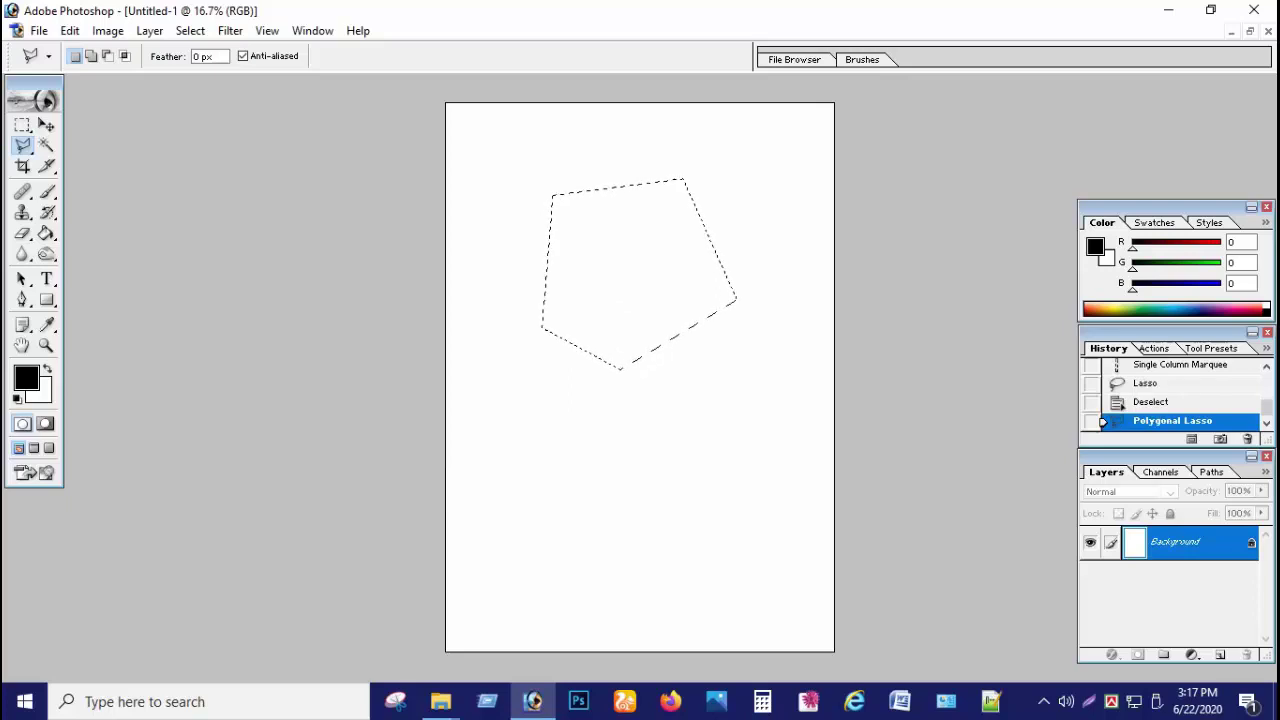
{"action": "key", "text": "ctrl+d"}
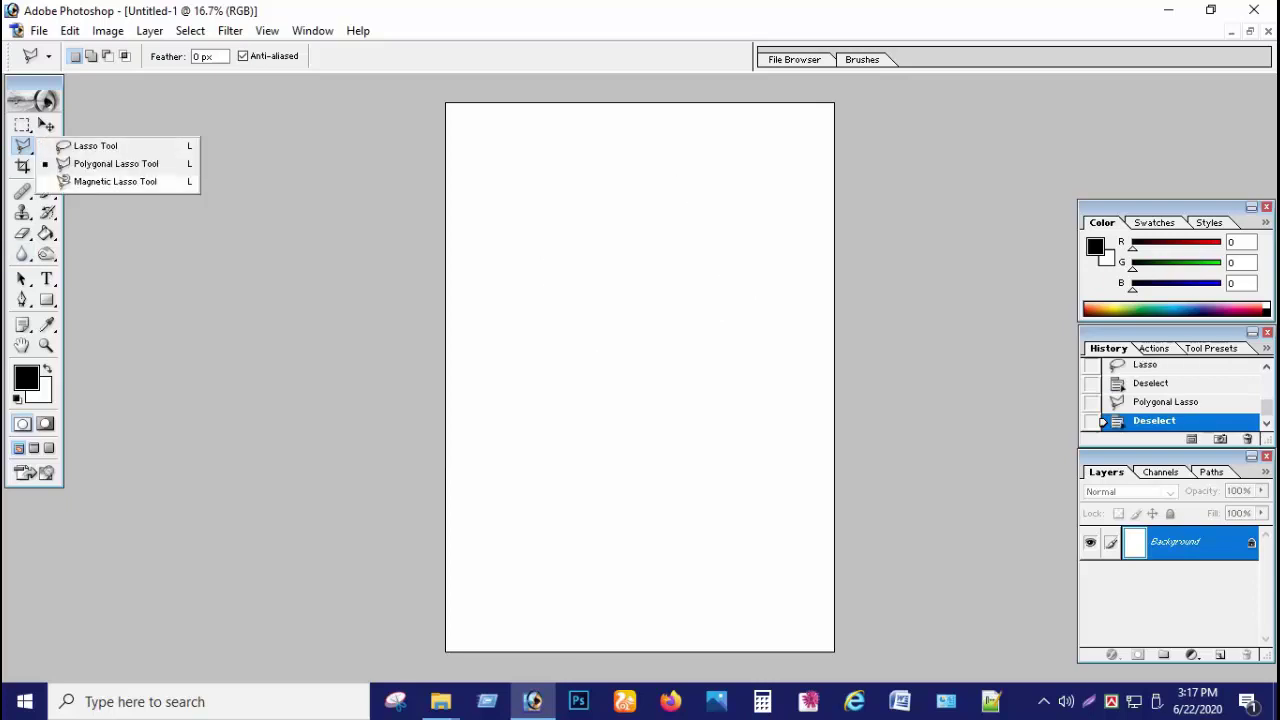
Step: Trace and close a Magnetic Lasso selection, deselect it, and return to the Lasso tool
{"action": "left_click_drag", "start_coordinate": [22, 145], "coordinate": [100, 182]}
{"action": "mouse_move", "coordinate": [653, 204]}
{"action": "left_mouse_down"}
{"action": "mouse_move", "coordinate": [570, 160]}
{"action": "mouse_move", "coordinate": [648, 254]}
{"action": "mouse_move", "coordinate": [472, 198]}
{"action": "mouse_move", "coordinate": [668, 156]}
{"action": "mouse_move", "coordinate": [645, 356]}
{"action": "mouse_move", "coordinate": [684, 376]}
{"action": "mouse_move", "coordinate": [648, 268]}
{"action": "mouse_move", "coordinate": [624, 306]}
{"action": "mouse_move", "coordinate": [633, 237]}
{"action": "left_mouse_up"}
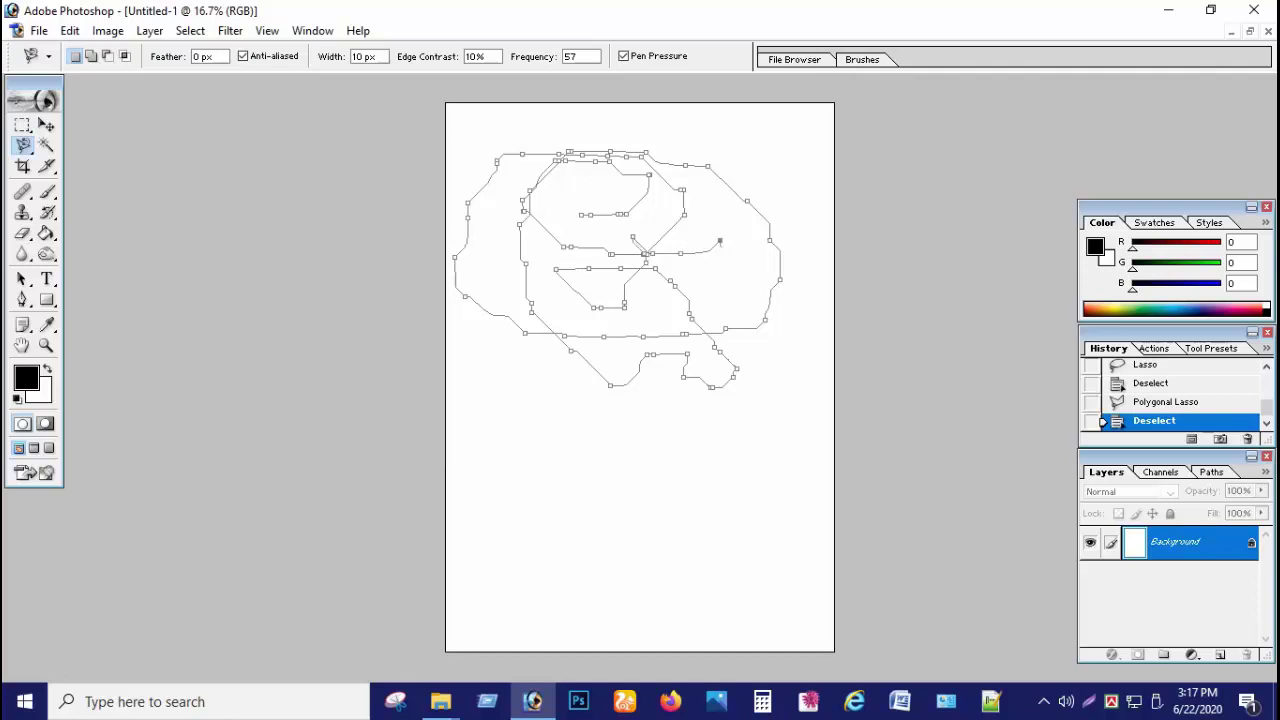
{"action": "double_click", "coordinate": [719, 241]}
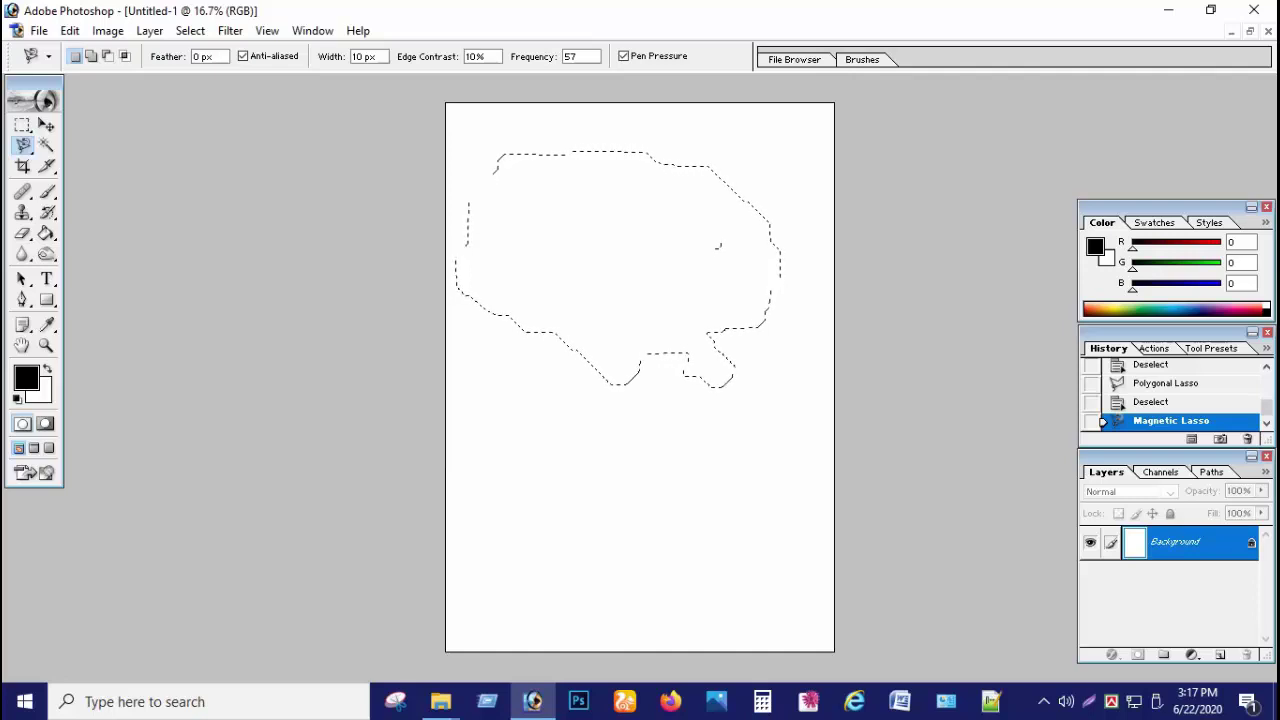
{"action": "key", "text": "ctrl+d"}
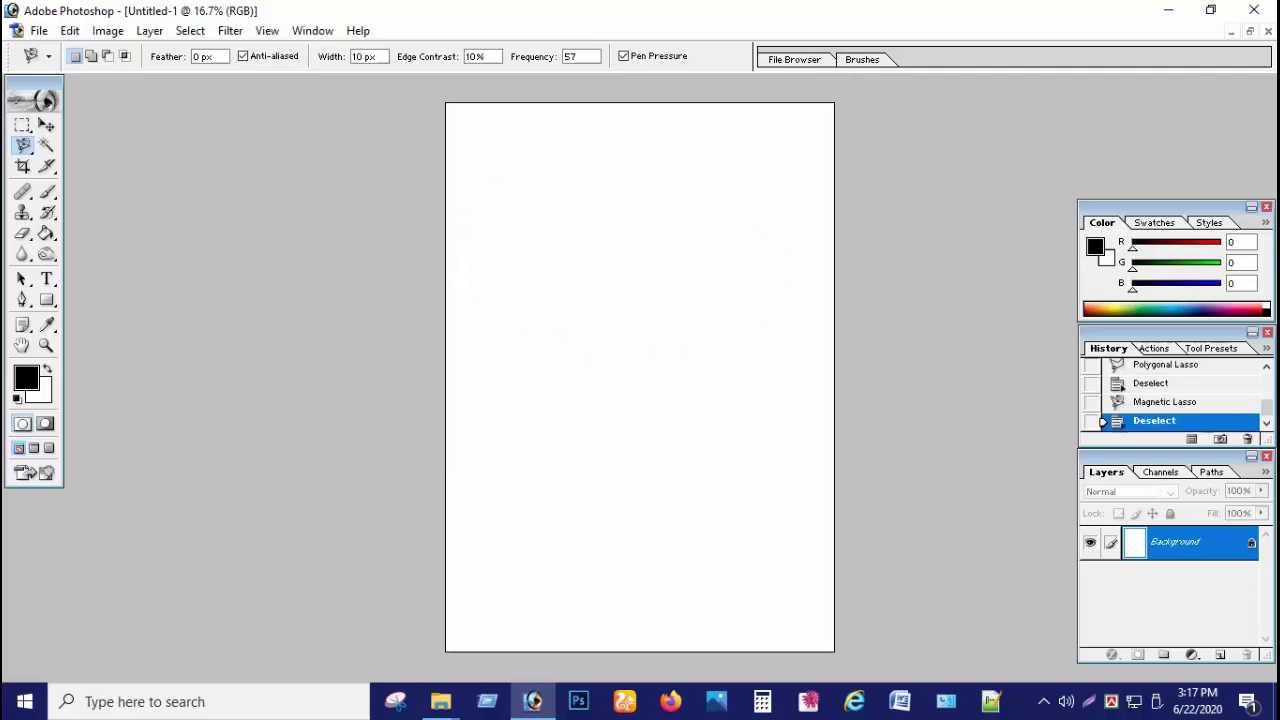
{"action": "left_click_drag", "start_coordinate": [23, 145], "coordinate": [90, 144]}
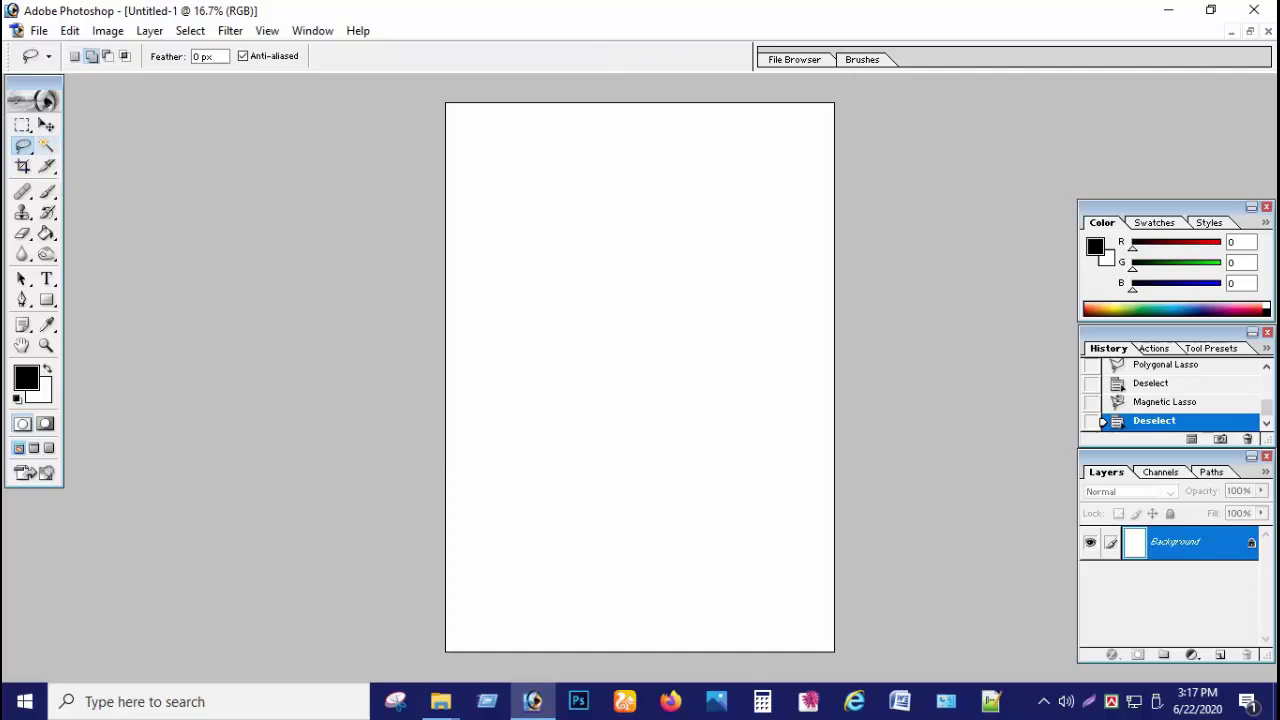
Step: Select the Magic Wand tool, then open Image.jpg from the Desktop via File > Open
{"action": "left_click", "coordinate": [46, 145]}
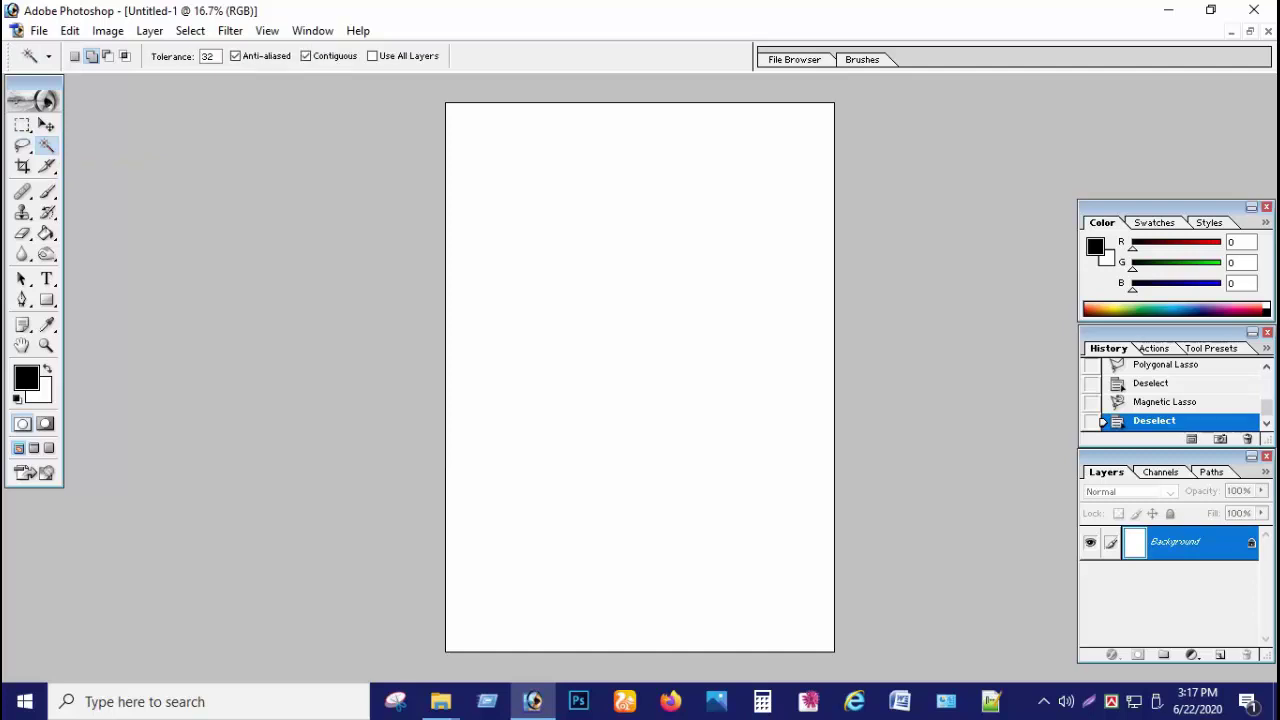
{"action": "left_click", "coordinate": [39, 30]}
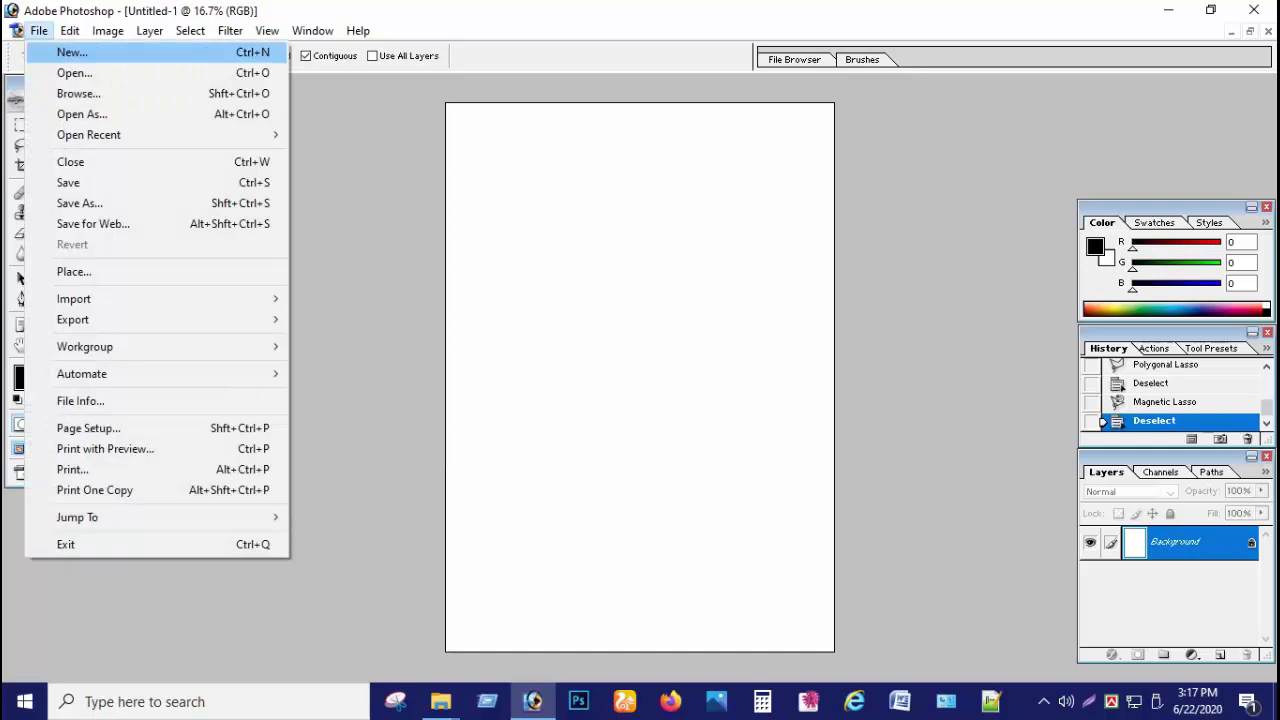
{"action": "left_click", "coordinate": [55, 74]}
{"action": "scroll", "coordinate": [680, 250], "scroll_direction": "down", "scroll_amount": 5}
{"action": "left_click", "coordinate": [431, 180]}
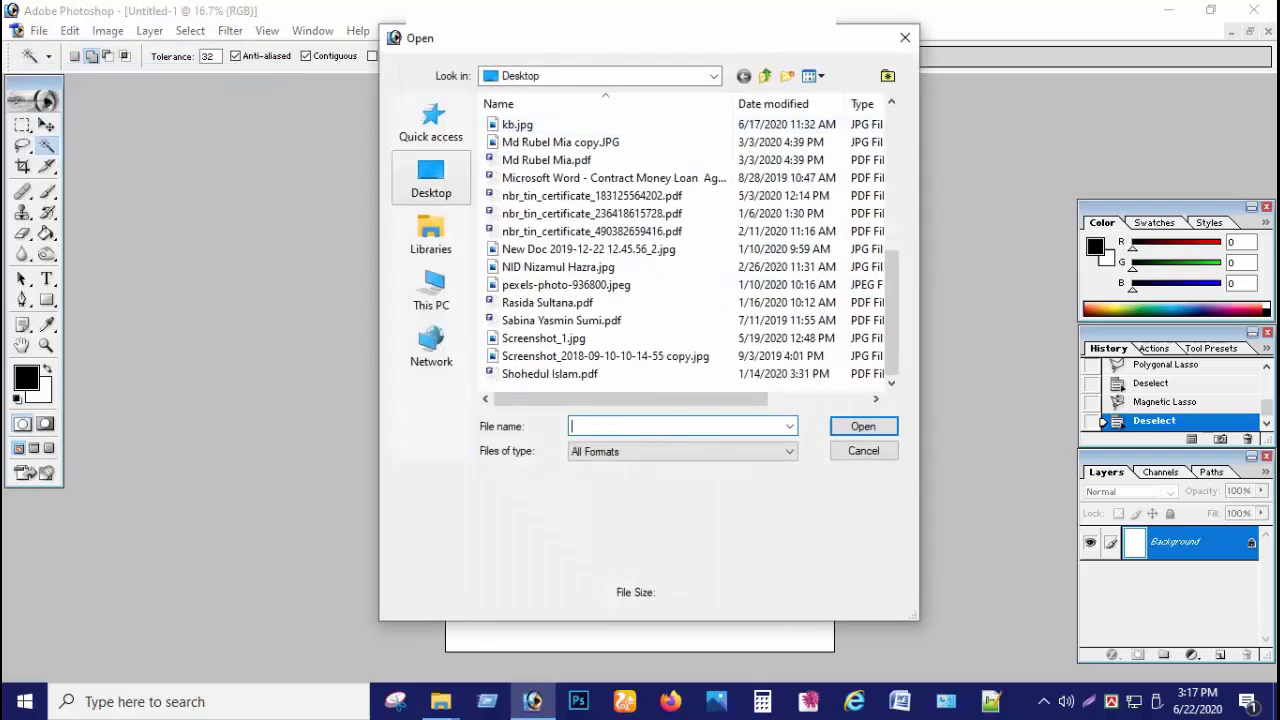
{"action": "scroll", "coordinate": [585, 277], "scroll_direction": "down", "scroll_amount": 3}
{"action": "scroll", "coordinate": [585, 290], "scroll_direction": "down", "scroll_amount": 10}
{"action": "scroll", "coordinate": [585, 300], "scroll_direction": "up", "scroll_amount": 3}
{"action": "scroll", "coordinate": [585, 305], "scroll_direction": "up", "scroll_amount": 3}
{"action": "left_click", "coordinate": [557, 110]}
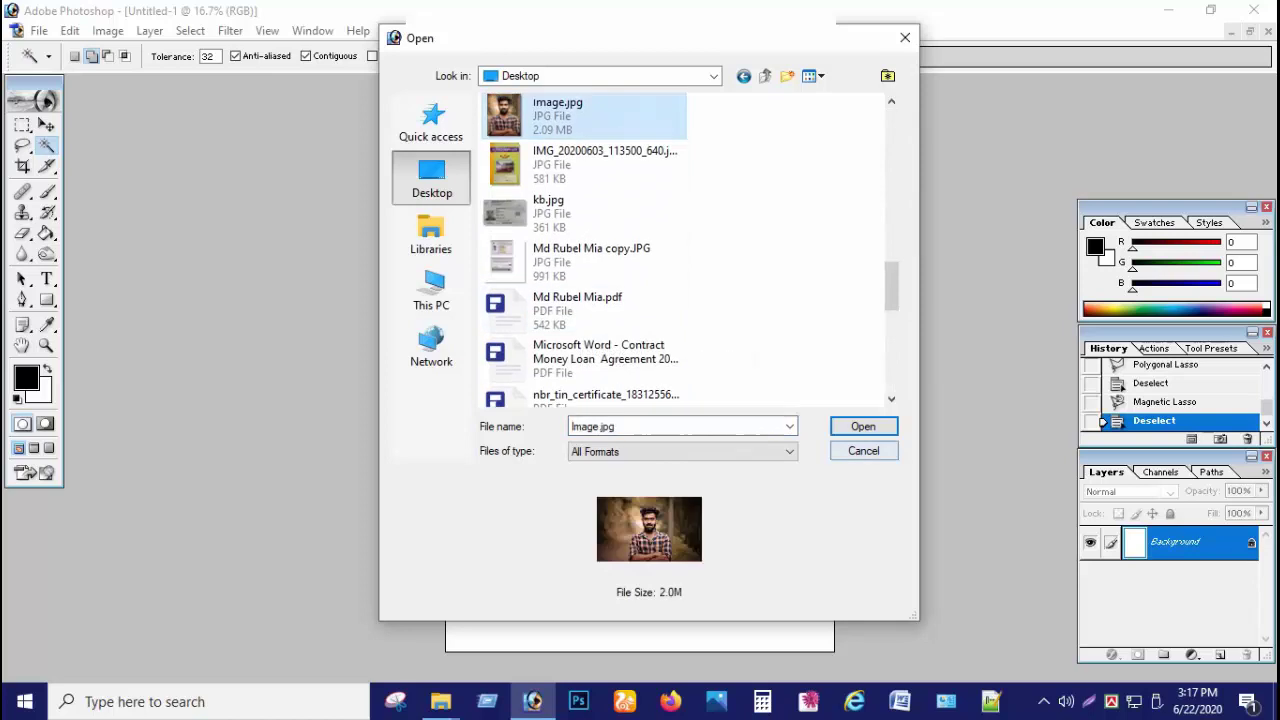
{"action": "double_click", "coordinate": [557, 110]}
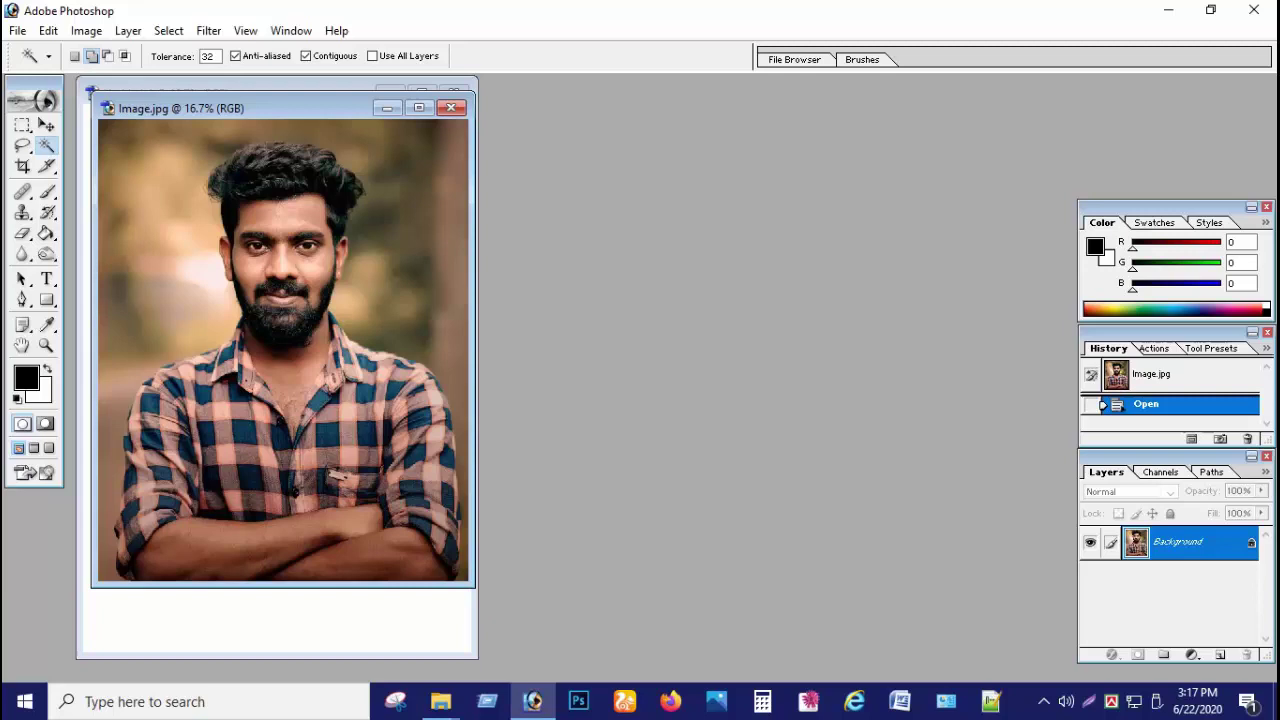
{"action": "left_click", "coordinate": [360, 270]}
{"action": "left_click", "coordinate": [345, 250]}
{"action": "left_click", "coordinate": [350, 260]}
{"action": "left_click", "coordinate": [124, 140]}
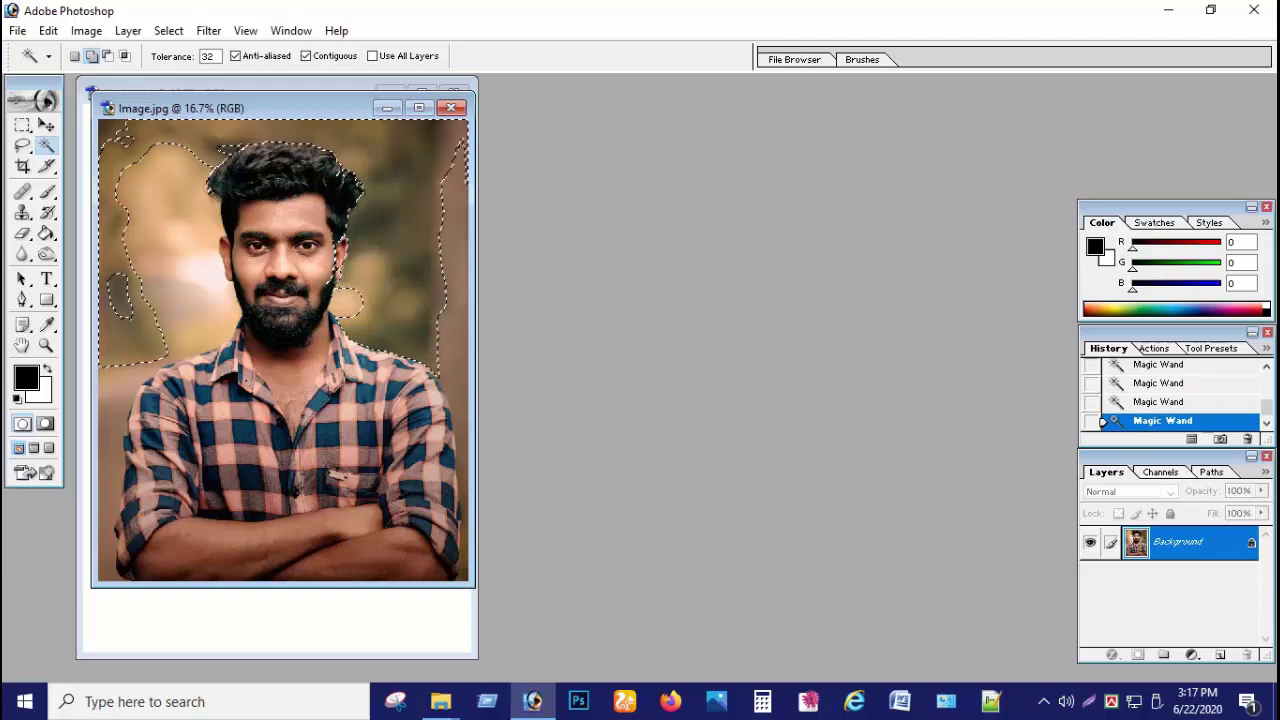
{"action": "key", "text": "ctrl+d"}
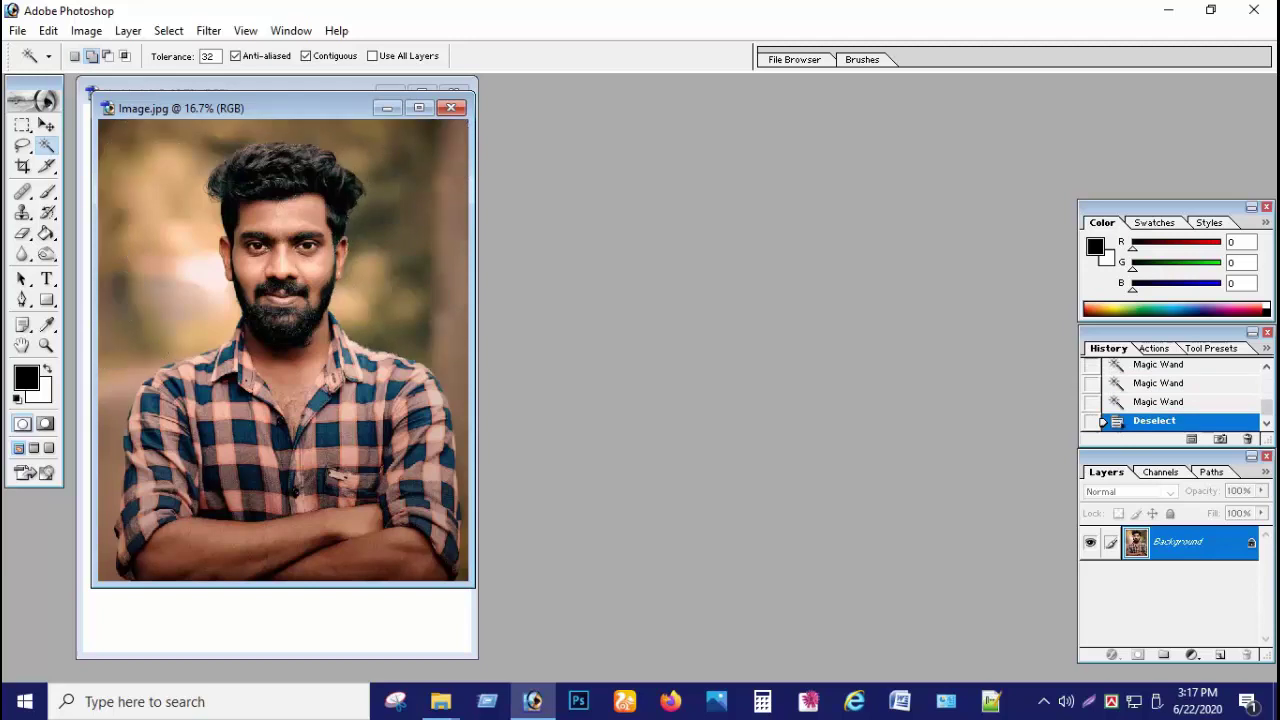
{"action": "left_click", "coordinate": [74, 56]}
{"action": "left_click", "coordinate": [175, 190]}
{"action": "left_click", "coordinate": [190, 285]}
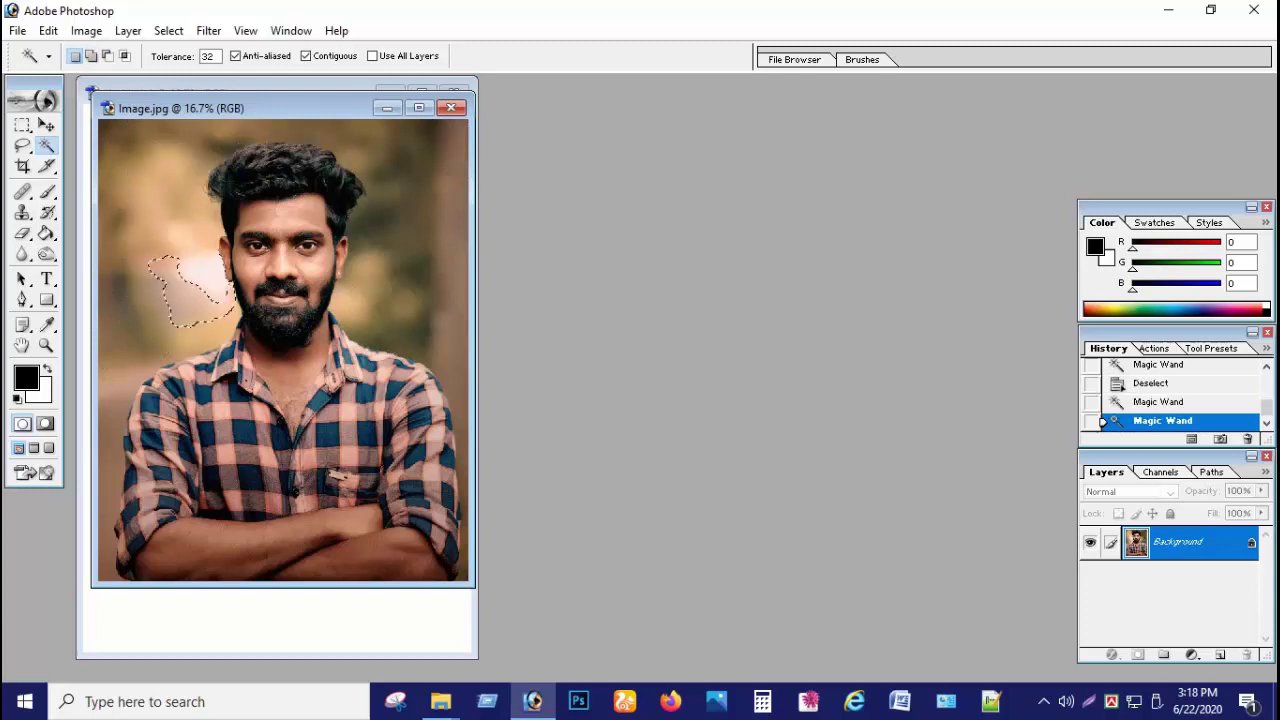
{"action": "left_click", "coordinate": [90, 56]}
{"action": "left_click", "coordinate": [167, 305]}
{"action": "left_click", "coordinate": [400, 290]}
{"action": "left_click", "coordinate": [455, 480]}
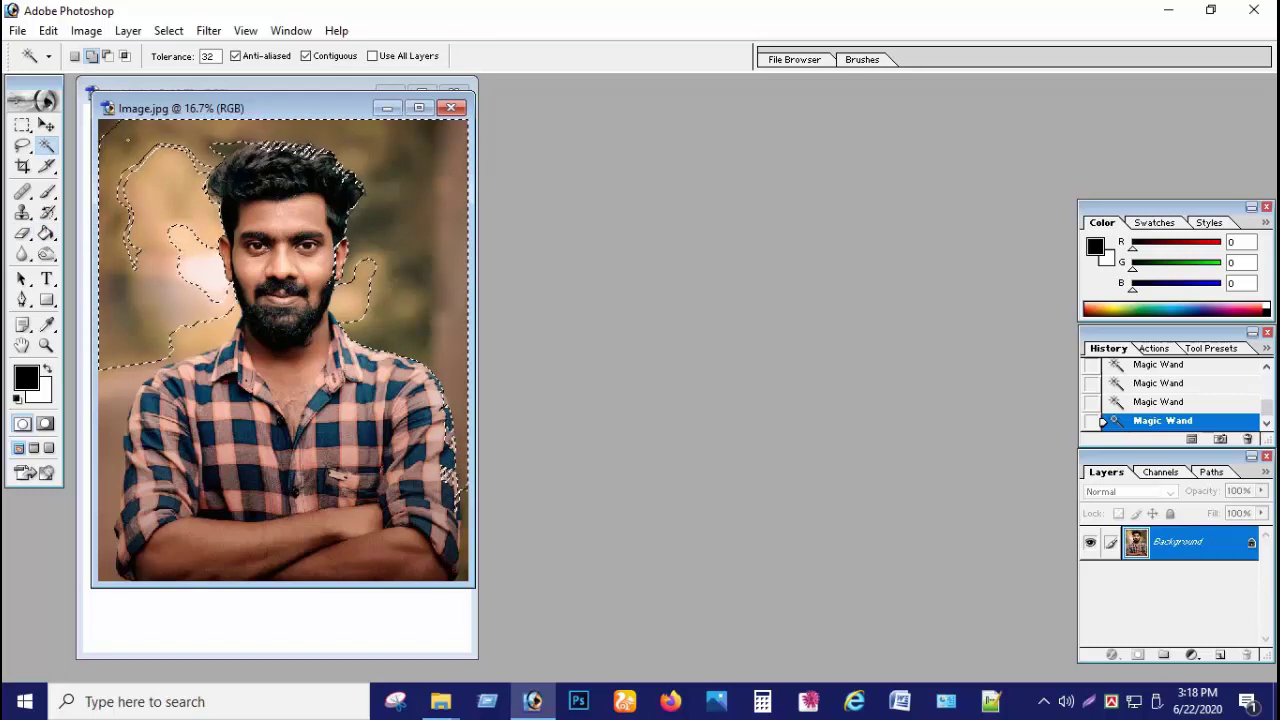
{"action": "key", "text": "ctrl+d"}
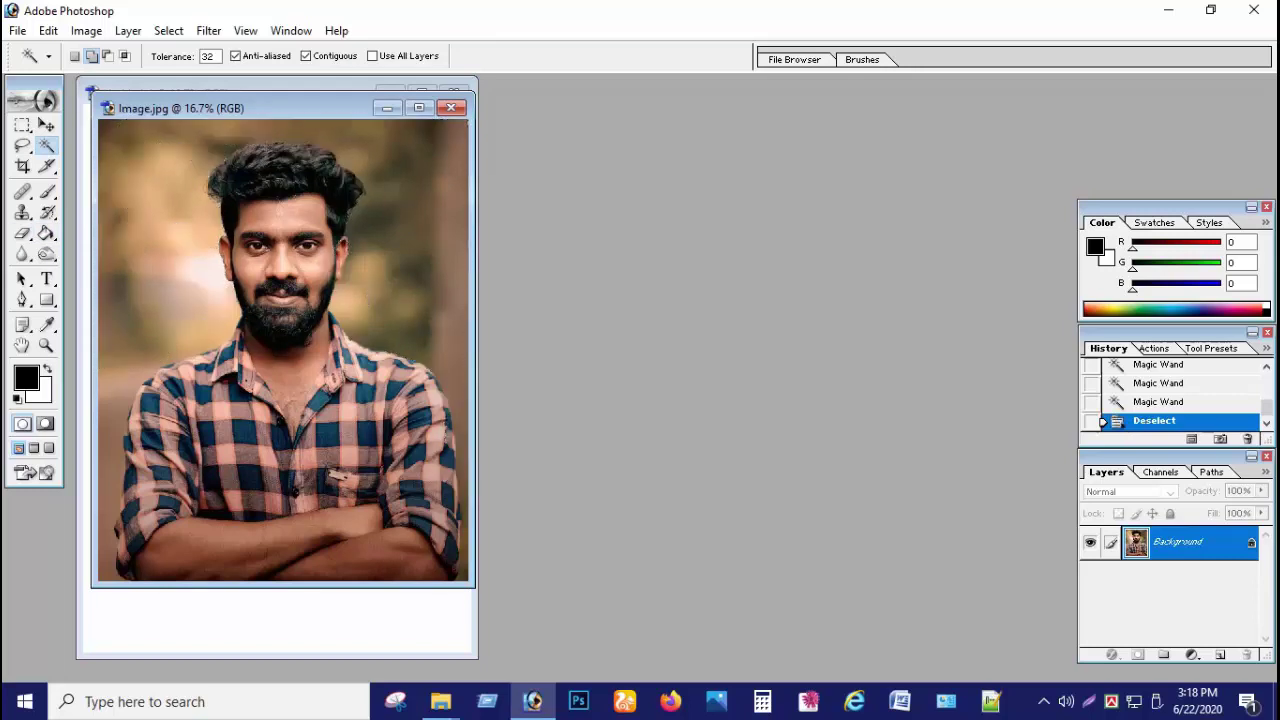
Step: Keep the portrait open, switch to the Crop tool (C), and maximize its window
{"action": "left_click", "coordinate": [451, 107]}
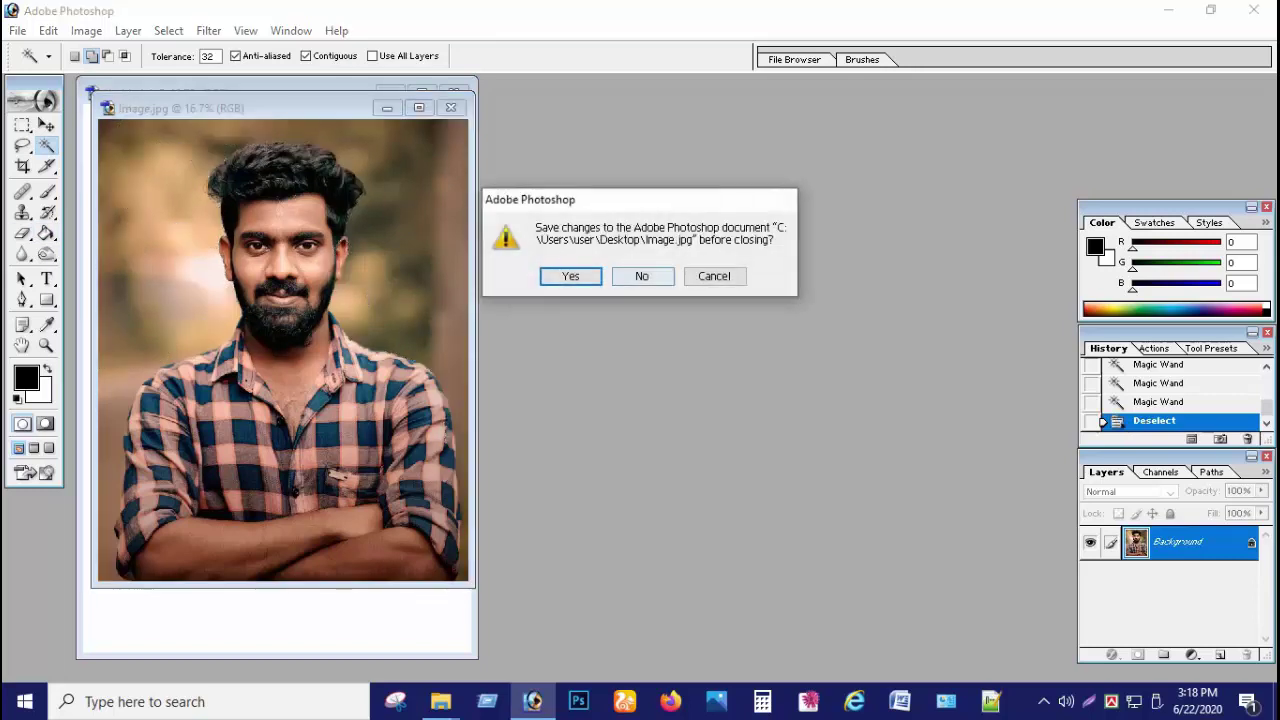
{"action": "key", "text": "Escape"}
{"action": "key", "text": "c"}
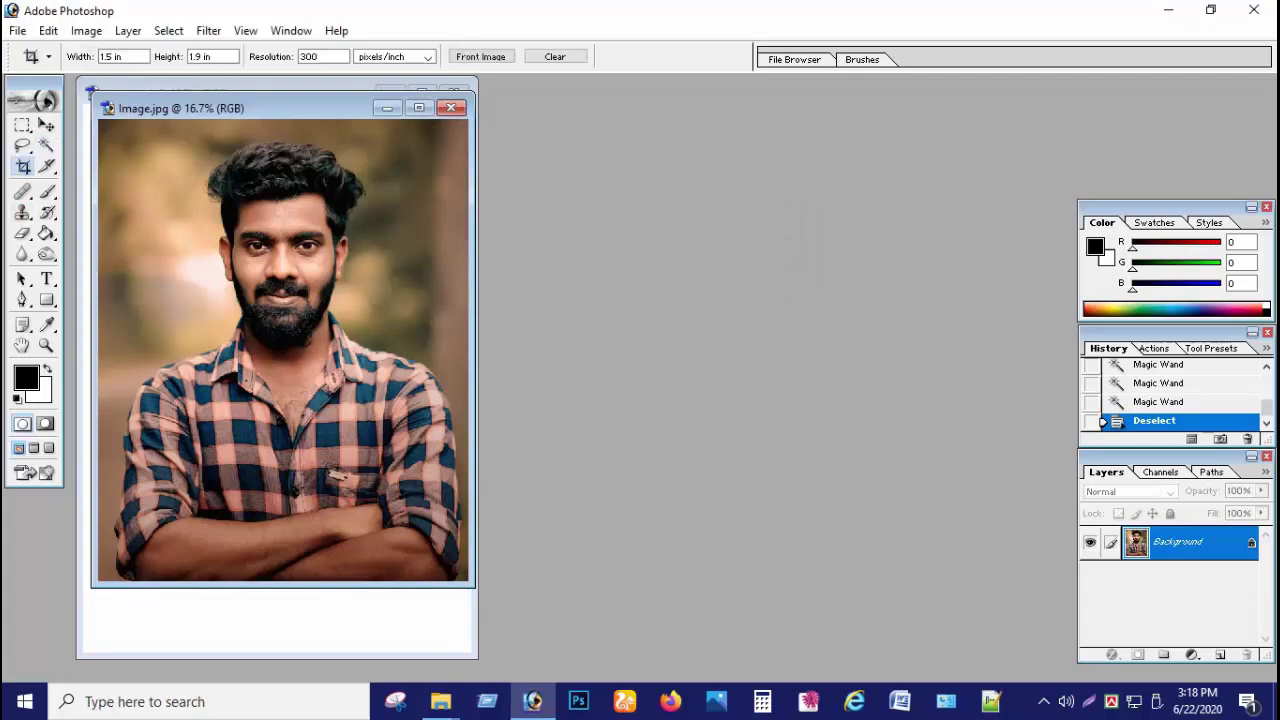
{"action": "left_click", "coordinate": [419, 107]}
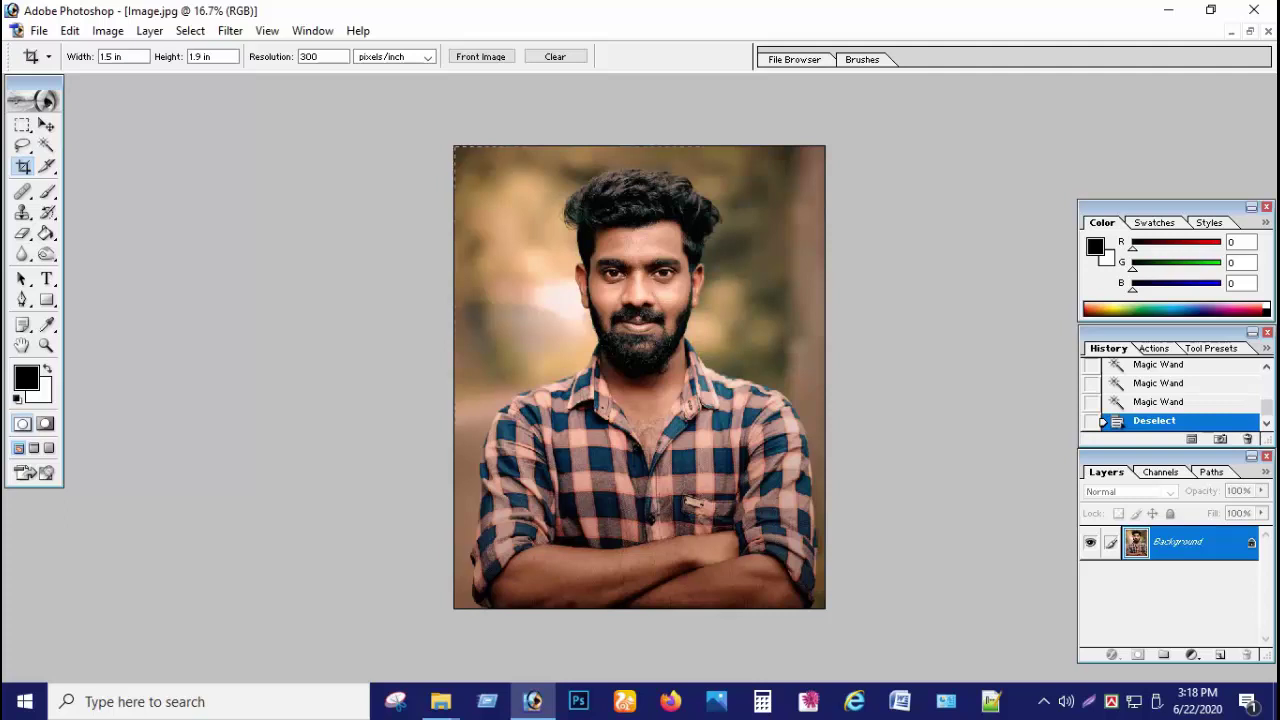
Step: Draw a trial crop box around the head and chest, then cancel it
{"action": "left_click_drag", "start_coordinate": [455, 147], "coordinate": [805, 590]}
{"action": "left_click_drag", "start_coordinate": [631, 366], "coordinate": [650, 366]}
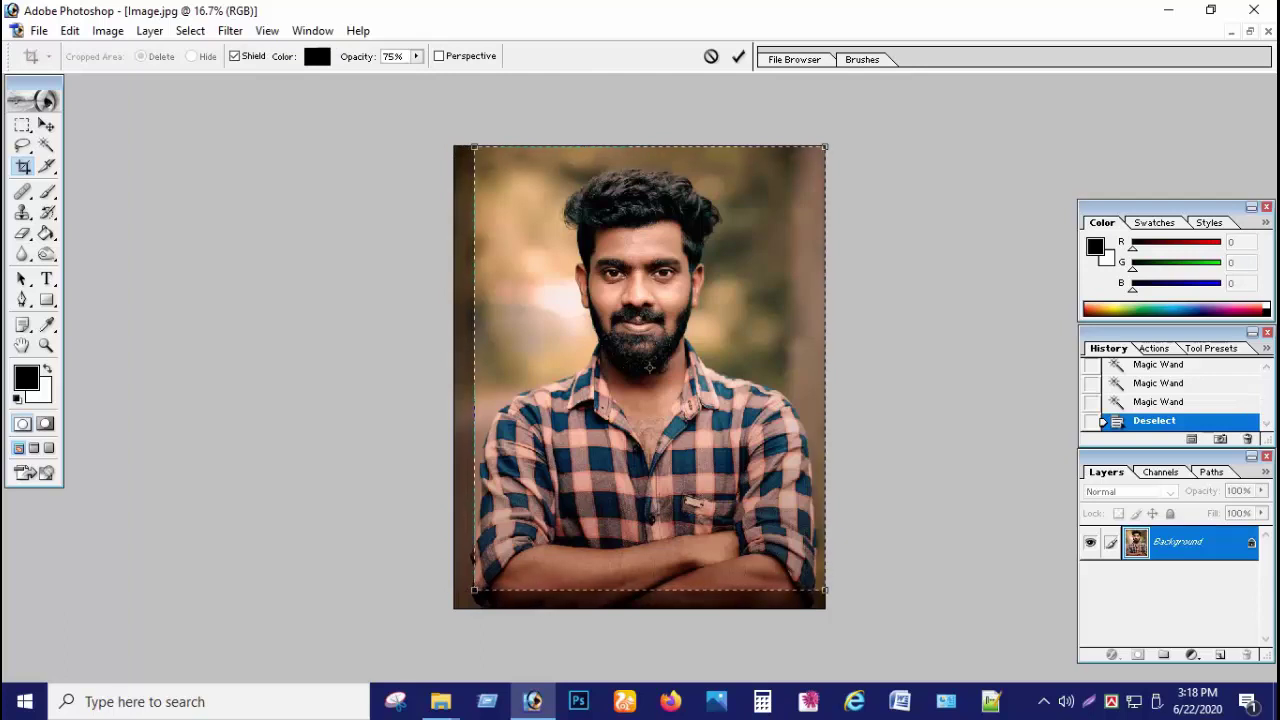
{"action": "left_click_drag", "start_coordinate": [824, 590], "coordinate": [755, 500]}
{"action": "left_click_drag", "start_coordinate": [615, 325], "coordinate": [646, 325]}
{"action": "right_click", "coordinate": [597, 234]}
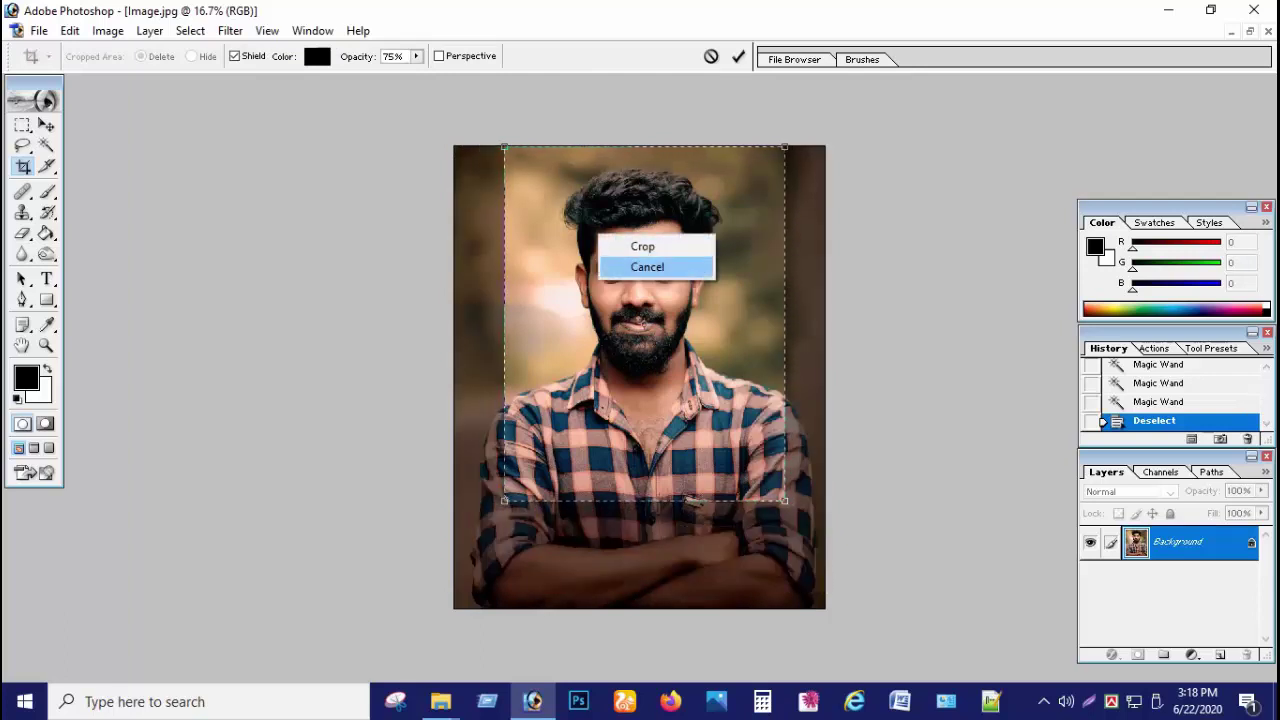
{"action": "left_click", "coordinate": [630, 266]}
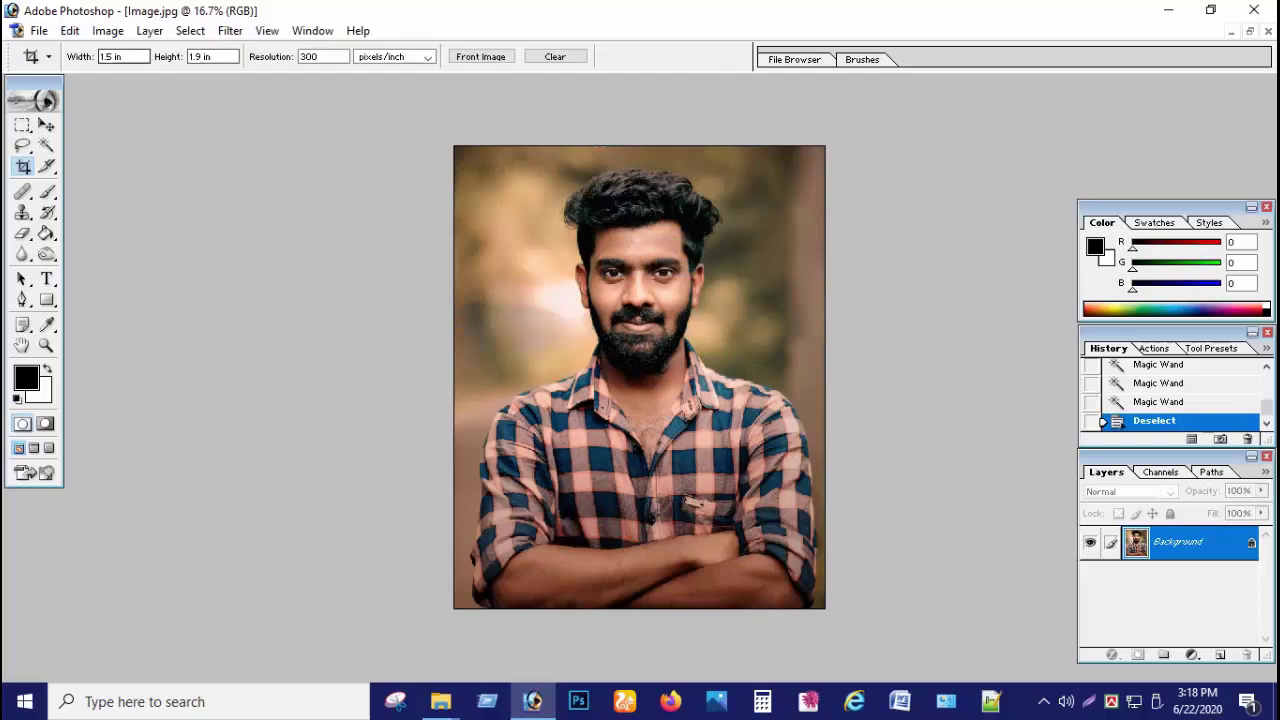
Step: Set the crop resolution to 300 pixels/inch and select the 1.5 in width value
{"action": "key", "text": "Tab"}
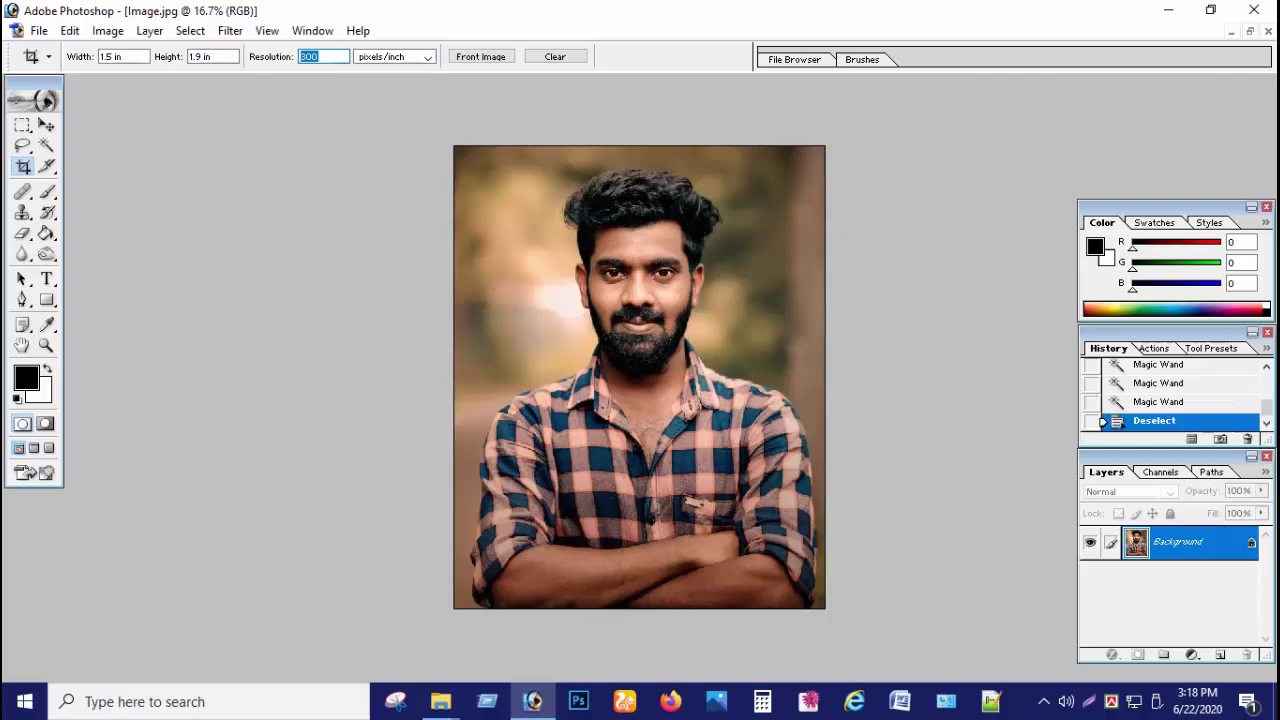
{"action": "type", "text": "300"}
{"action": "key", "text": "Return"}
{"action": "key", "text": "shift+Tab"}
{"action": "key", "text": "shift+Tab"}
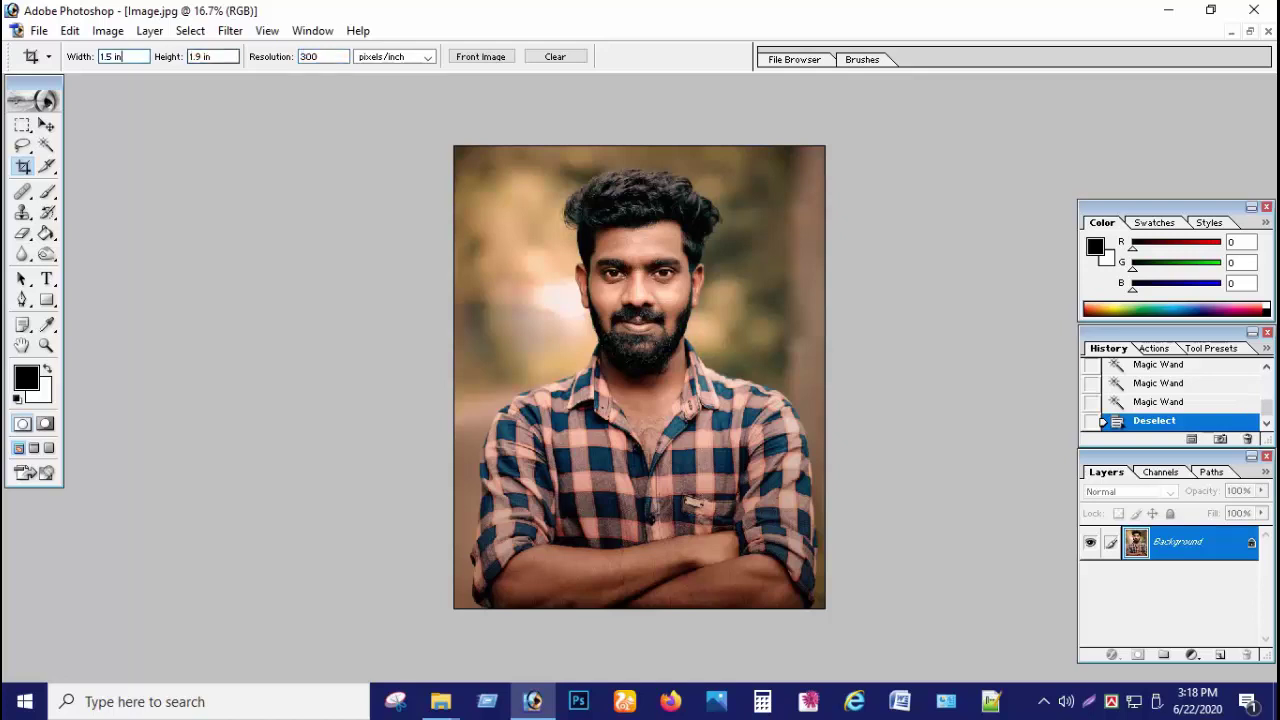
{"action": "key", "text": "Return"}
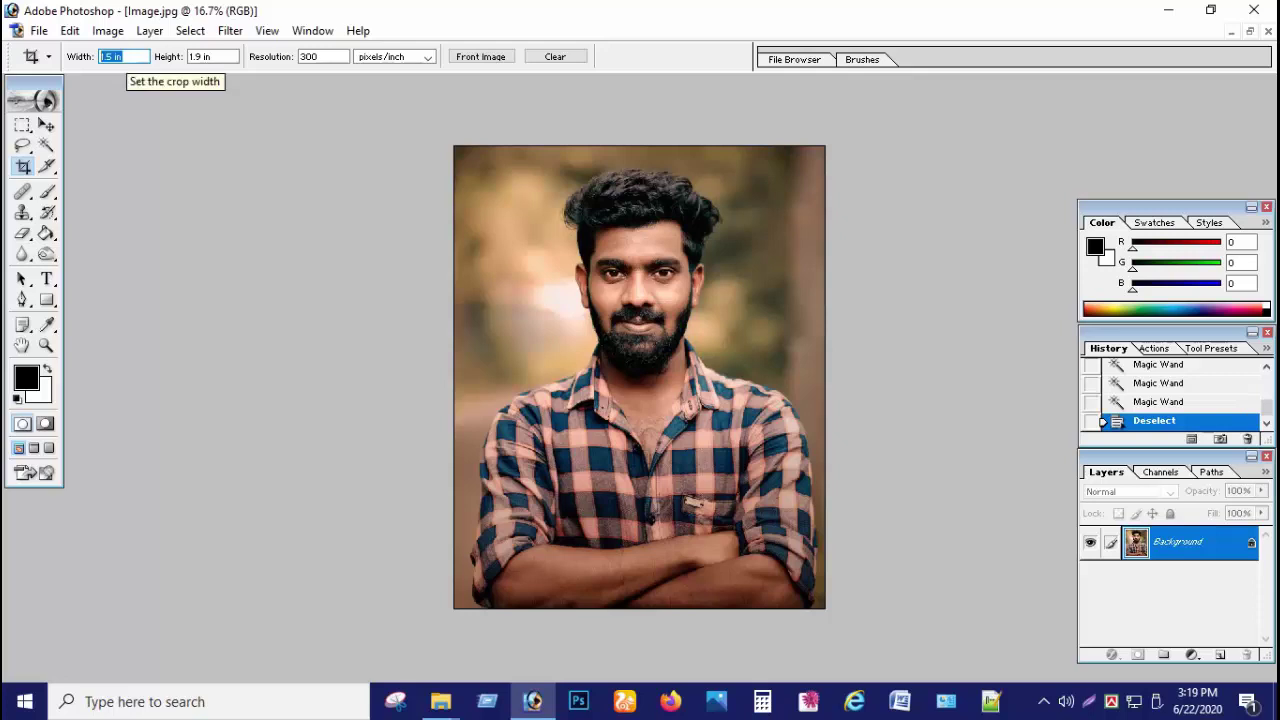
{"action": "double_click", "coordinate": [117, 56]}
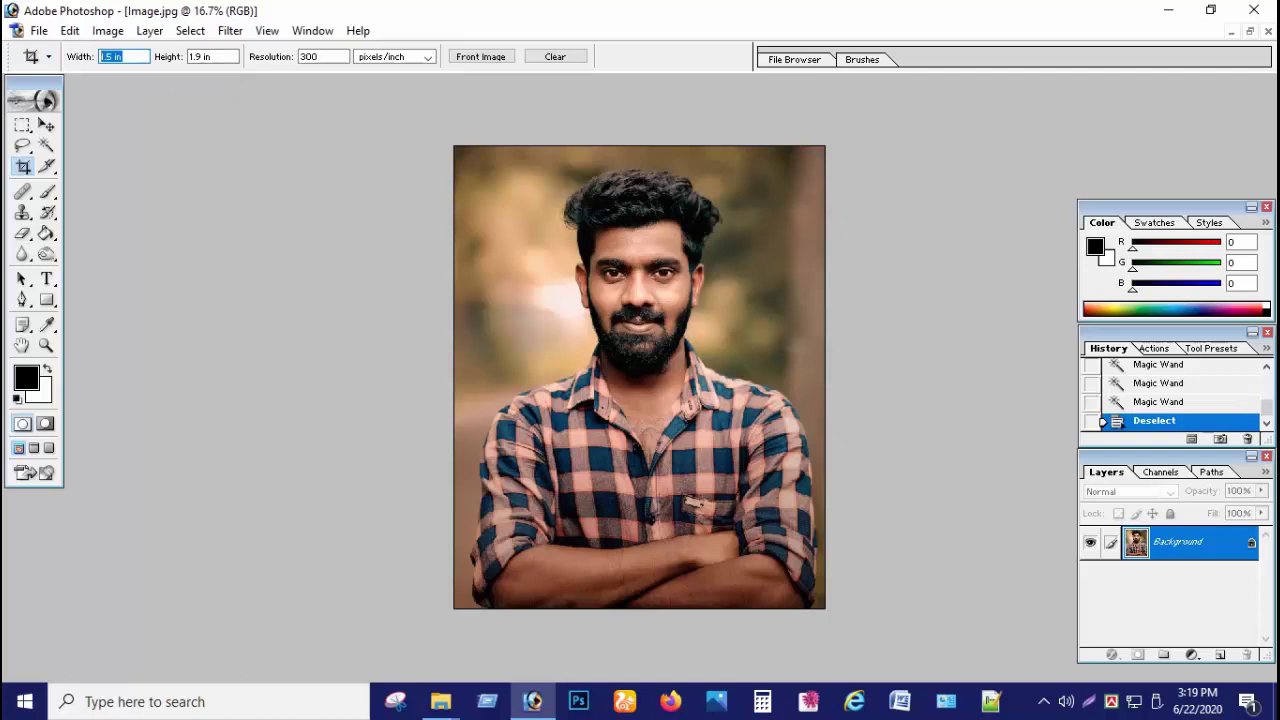
Step: Crop the portrait to its head and shoulders, then zoom in on the result
{"action": "left_click", "coordinate": [116, 56]}
{"action": "left_click_drag", "start_coordinate": [523, 193], "coordinate": [790, 531]}
{"action": "left_click_drag", "start_coordinate": [657, 362], "coordinate": [648, 316]}
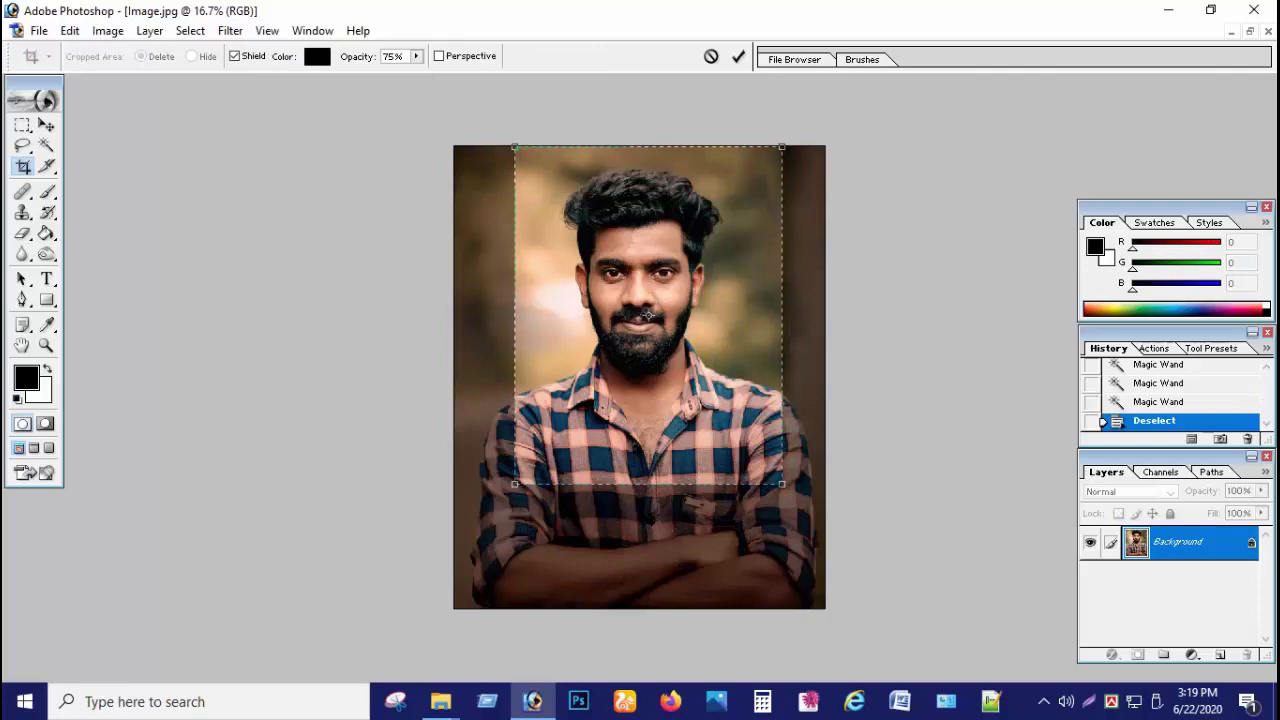
{"action": "key", "text": "Return"}
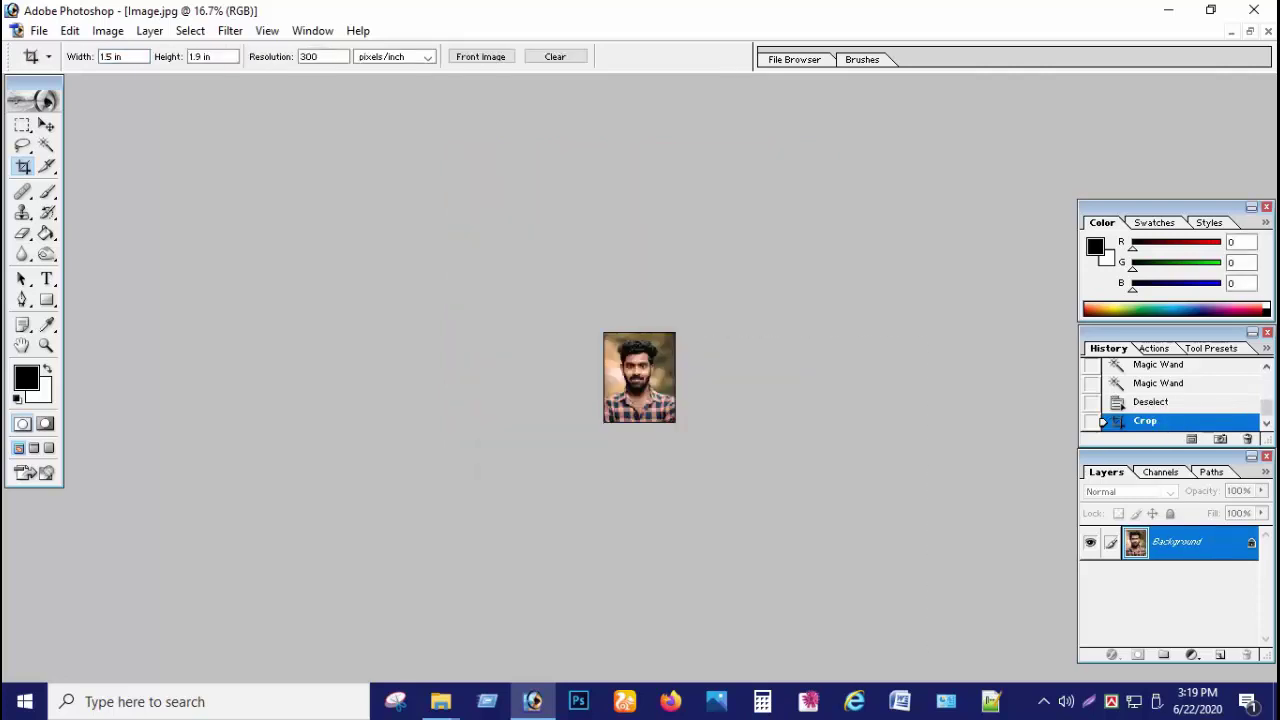
{"action": "key", "text": "ctrl+plus"}
{"action": "key", "text": "ctrl+plus"}
{"action": "key", "text": "ctrl+plus"}
{"action": "key", "text": "ctrl+plus"}
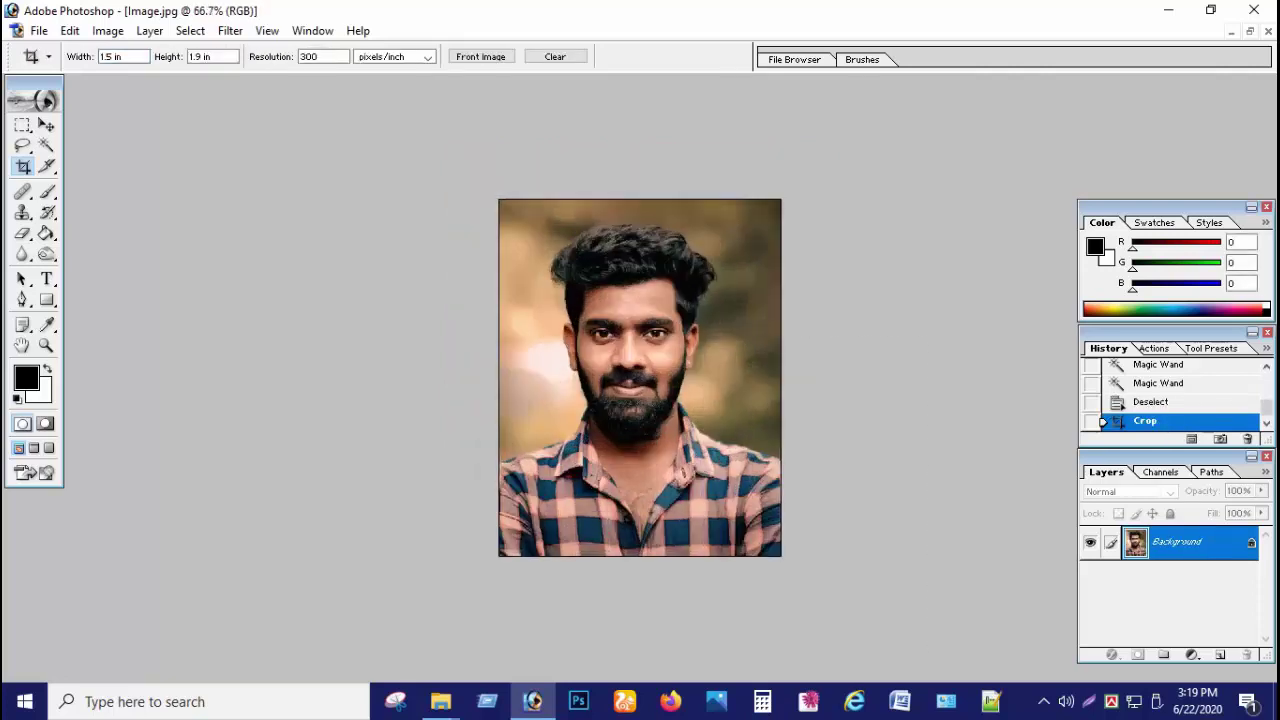
{"action": "left_click", "coordinate": [46, 124]}
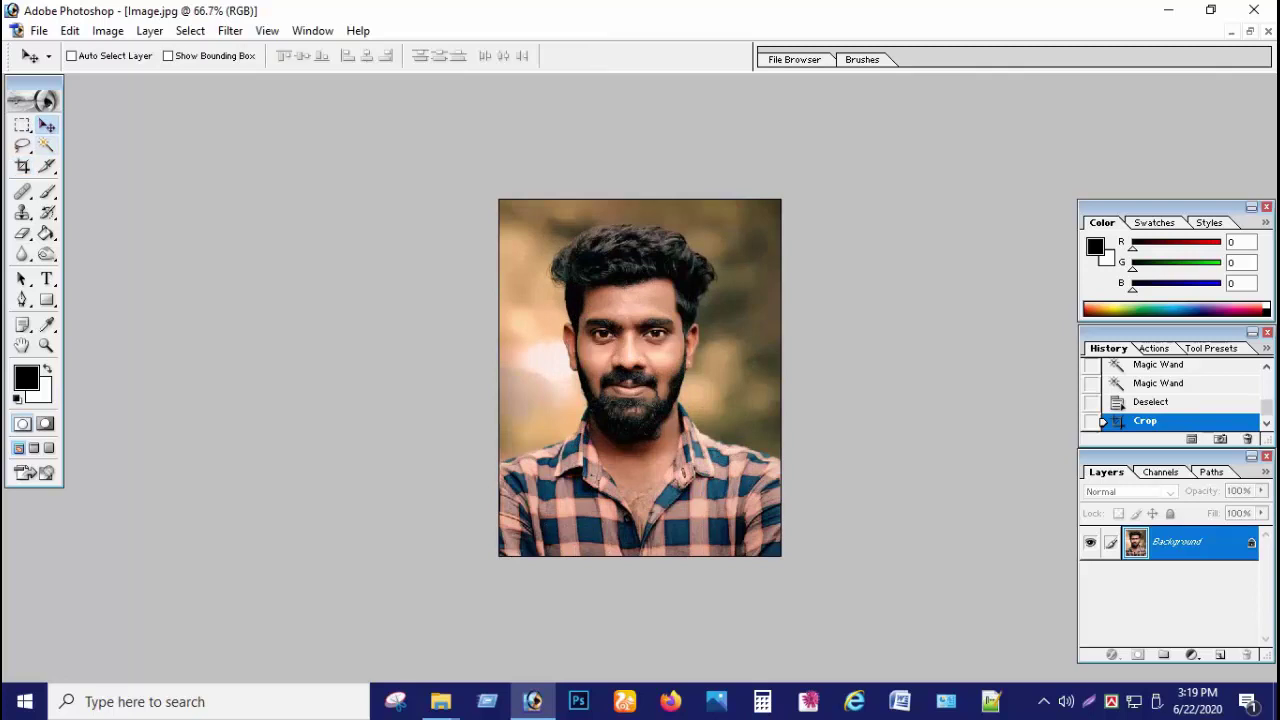
{"action": "left_click", "coordinate": [22, 166]}
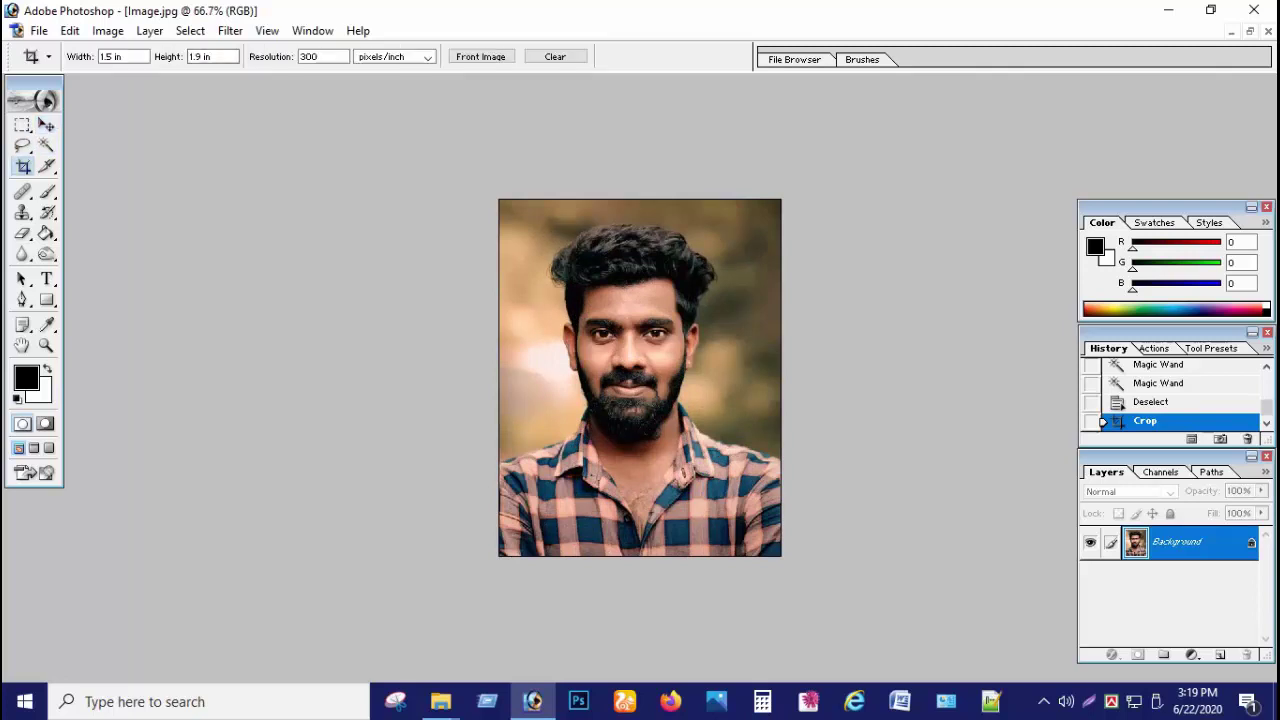
Step: Enter a fixed crop width of 3.5 in and height of 5 in
{"action": "key", "text": "shift+Tab"}
{"action": "type", "text": "3"}
{"action": "key", "text": "Tab"}
{"action": "type", "text": "5"}
{"action": "key", "text": "shift+Tab"}
{"action": "key", "text": "Tab"}
Step: Crop the portrait with a 3.5 by 5 inch frame and zoom out
{"action": "left_click_drag", "start_coordinate": [509, 207], "coordinate": [757, 562]}
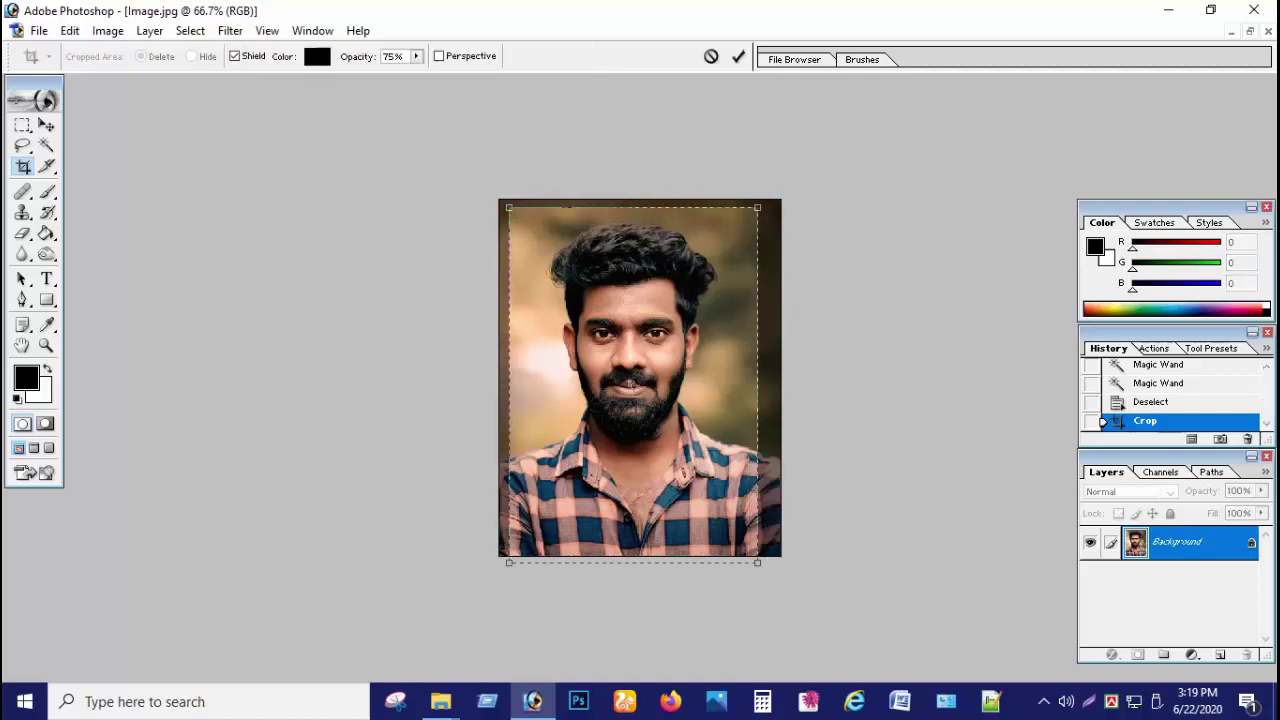
{"action": "key", "text": "Return"}
{"action": "key", "text": "ctrl+minus"}
{"action": "key", "text": "ctrl+minus"}
{"action": "key", "text": "ctrl+minus"}
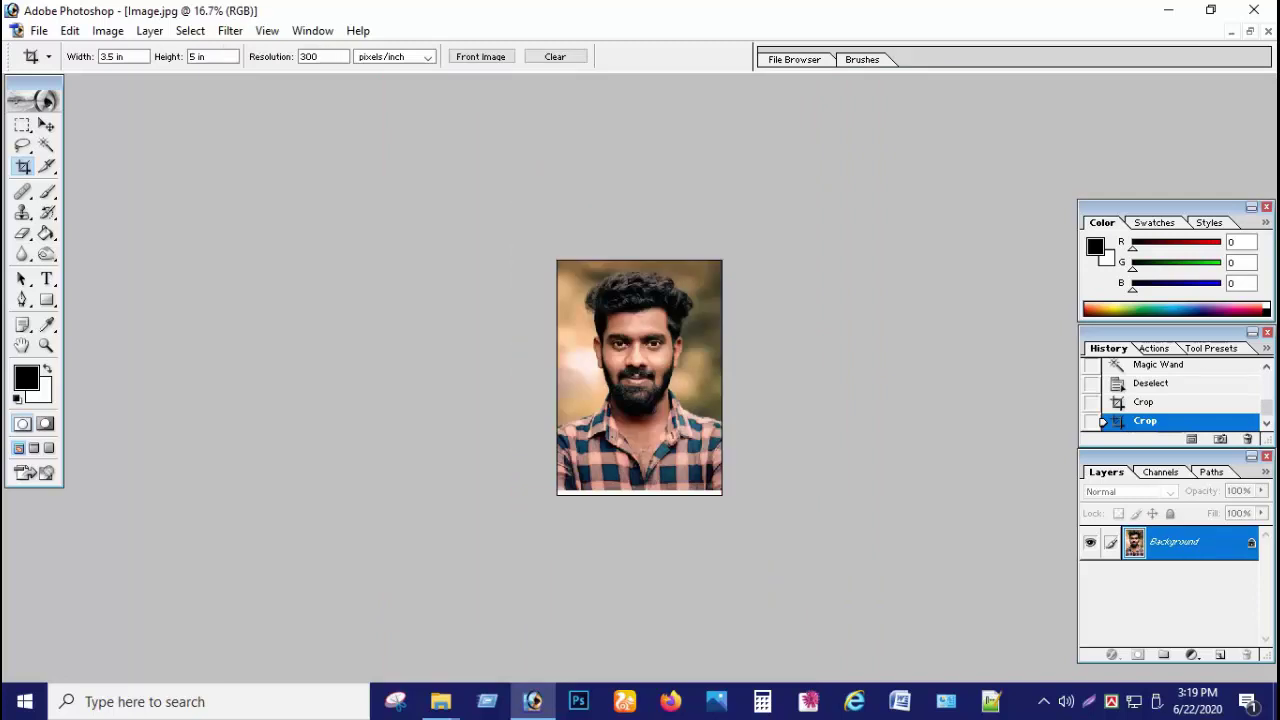
Step: Change the fixed crop size to 1.5 in wide by 1.9 in high
{"action": "key", "text": "Return"}
{"action": "key", "text": "BackSpace"}
{"action": "type", "text": "1.5"}
{"action": "key", "text": "Tab"}
{"action": "type", "text": "1.9"}
{"action": "key", "text": "Tab"}
{"action": "key", "text": "Tab"}
Step: Try the Healing Brush on the portrait, dismiss the source-point alert, then try the Brush
{"action": "left_click", "coordinate": [22, 191]}
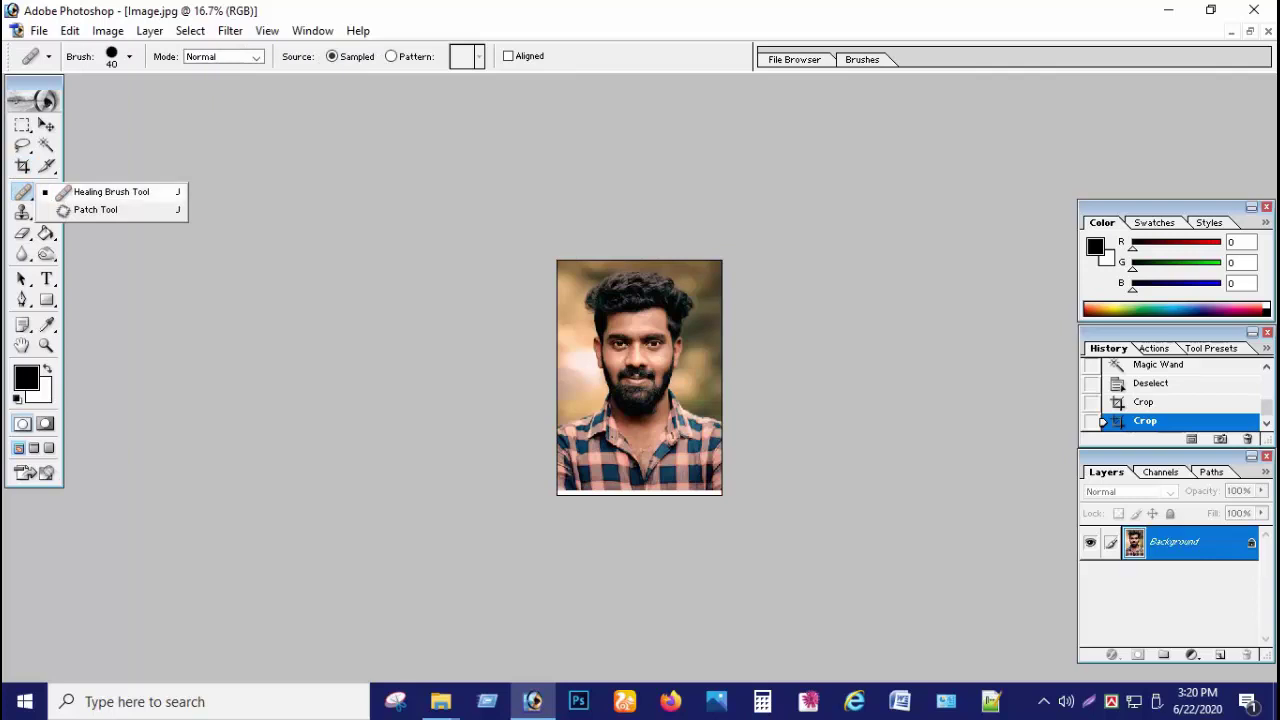
{"action": "left_click", "coordinate": [640, 380]}
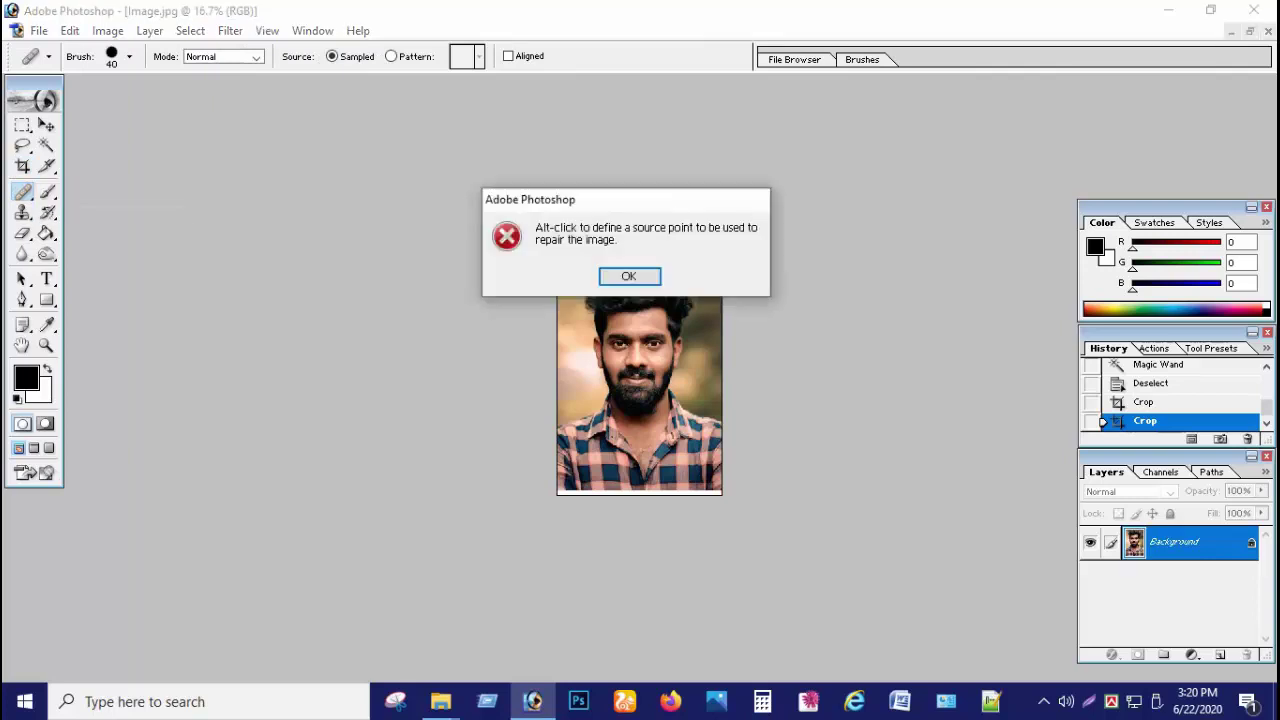
{"action": "key", "text": "Return"}
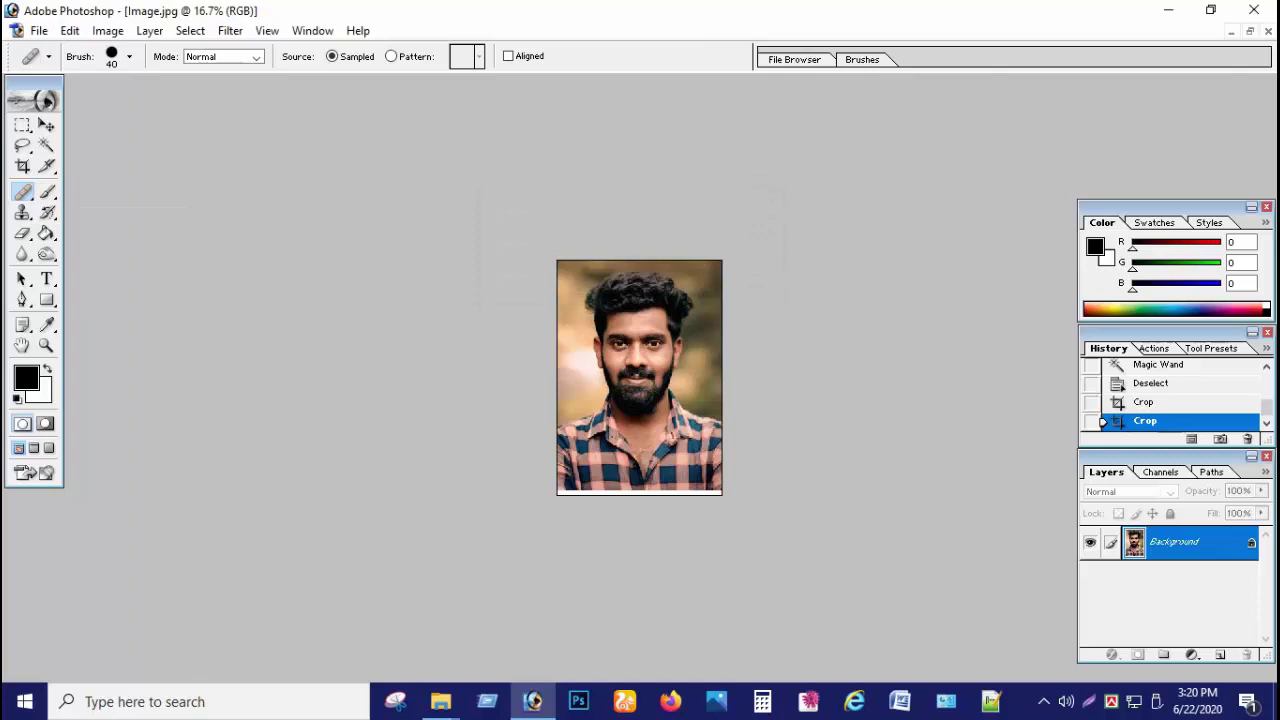
{"action": "left_click", "coordinate": [47, 191]}
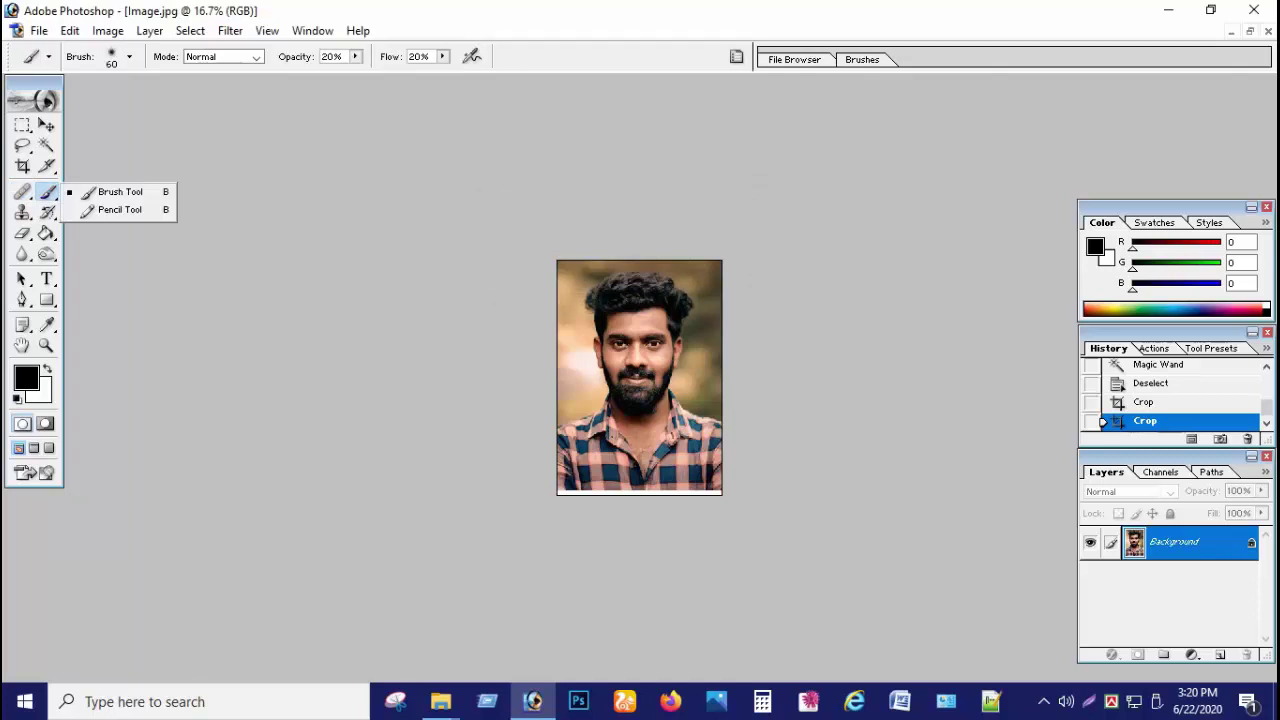
{"action": "key", "text": "Escape"}
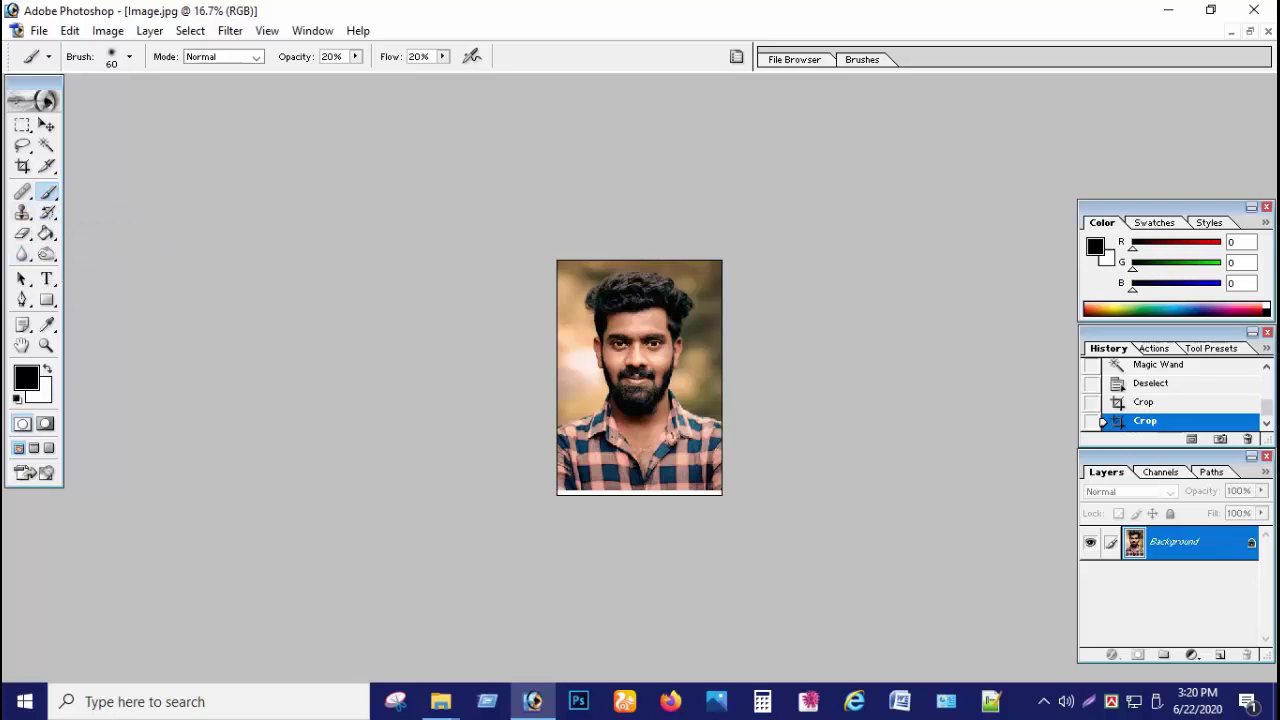
Step: Try the Eraser, then select the Paint Bucket from the gradient/fill group
{"action": "left_click", "coordinate": [22, 233]}
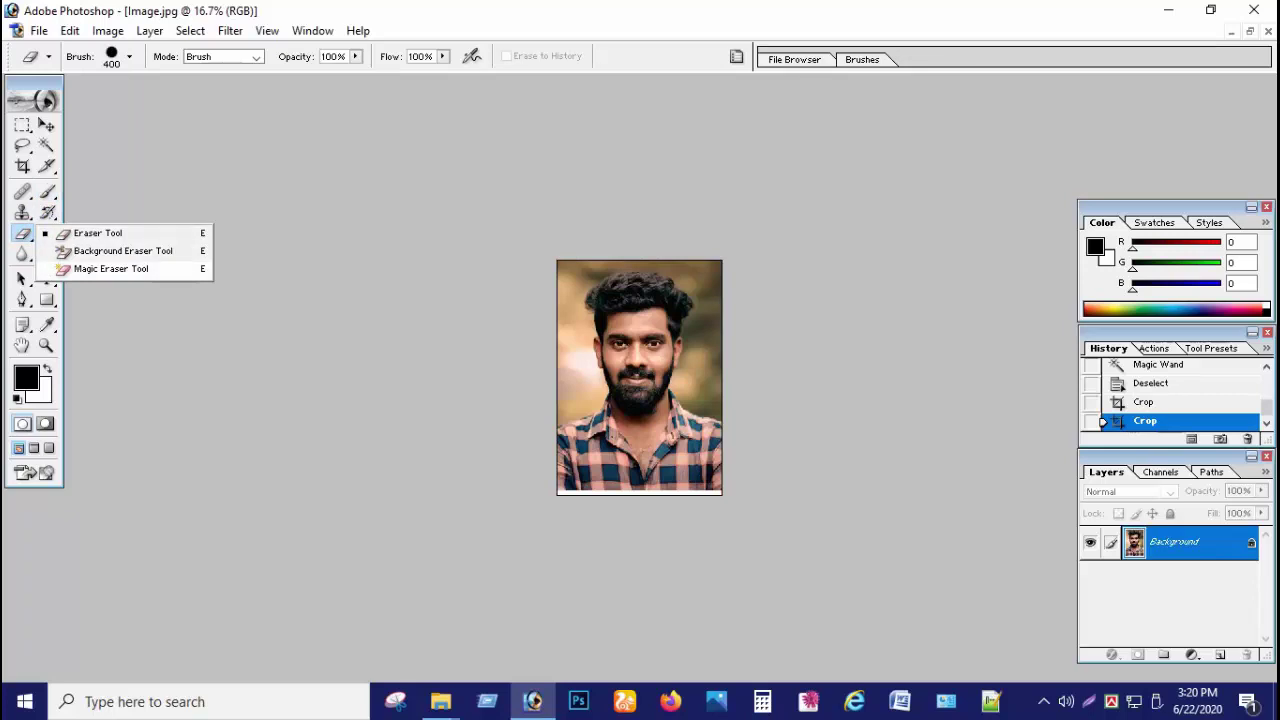
{"action": "left_click", "coordinate": [46, 233]}
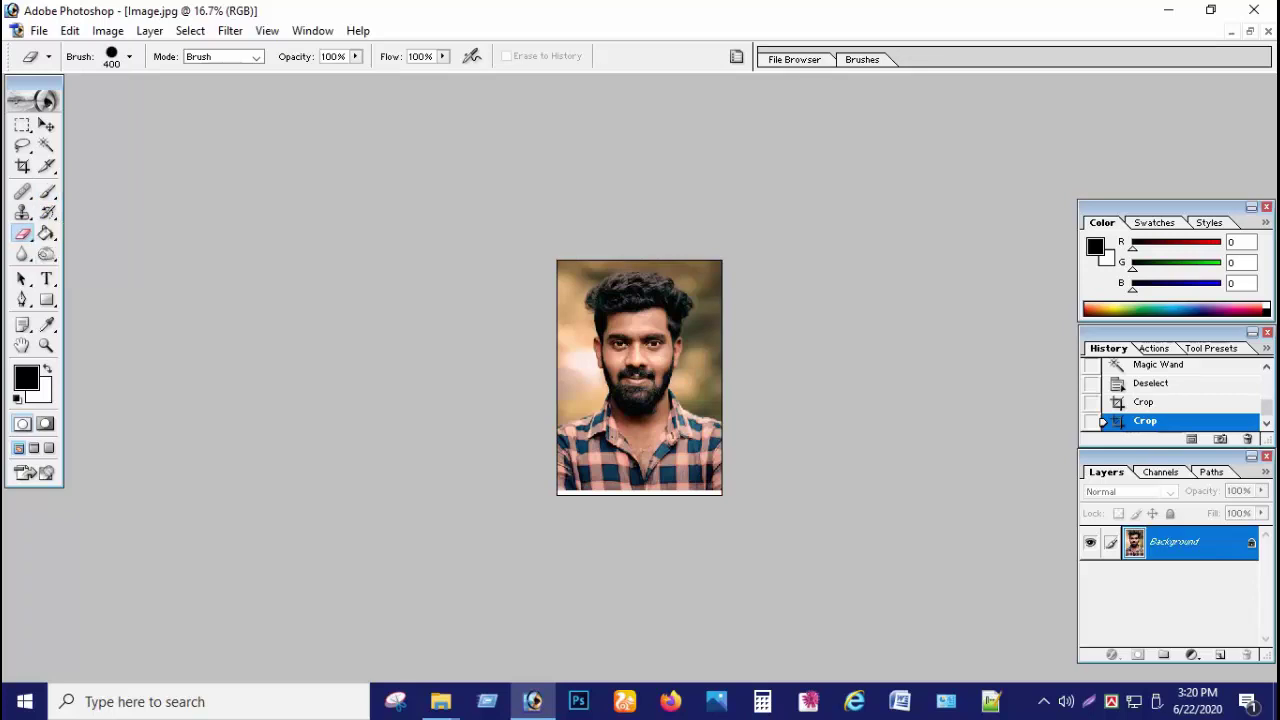
{"action": "left_click", "coordinate": [46, 233]}
{"action": "left_click", "coordinate": [110, 251]}
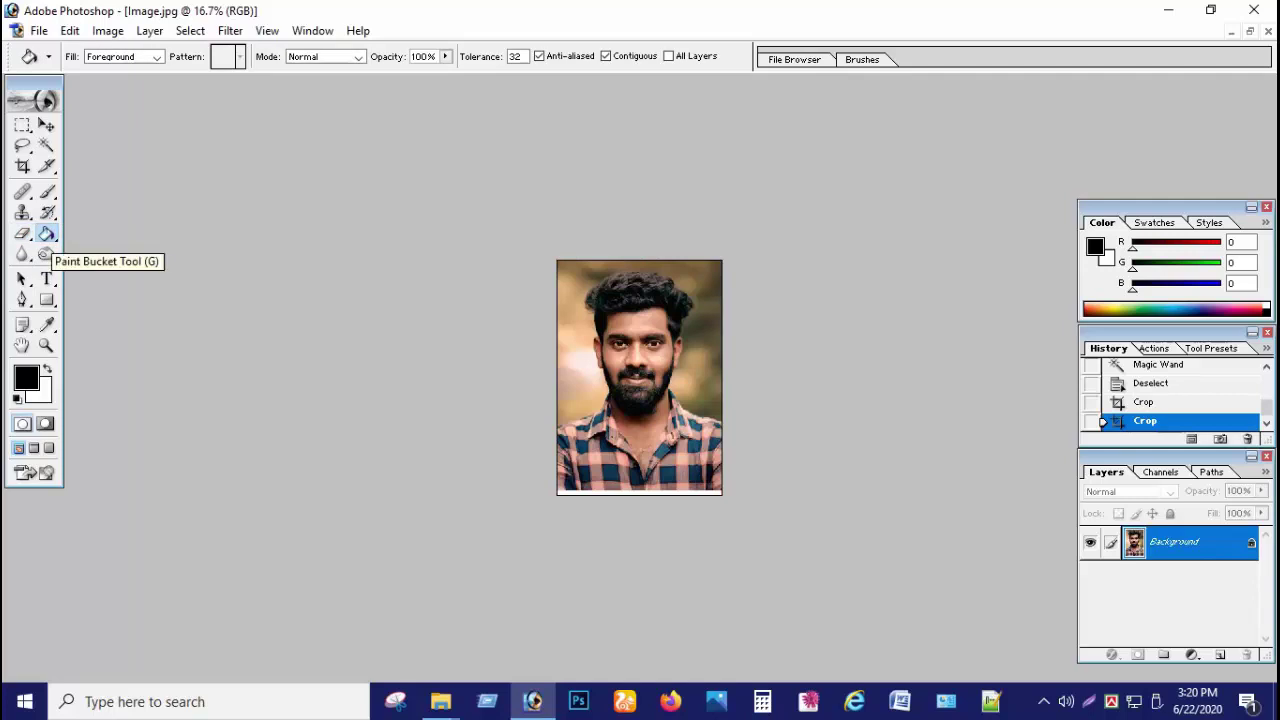
Step: Try the Blur, Burn and Smudge tools, then select the Hand tool
{"action": "left_click", "coordinate": [22, 253]}
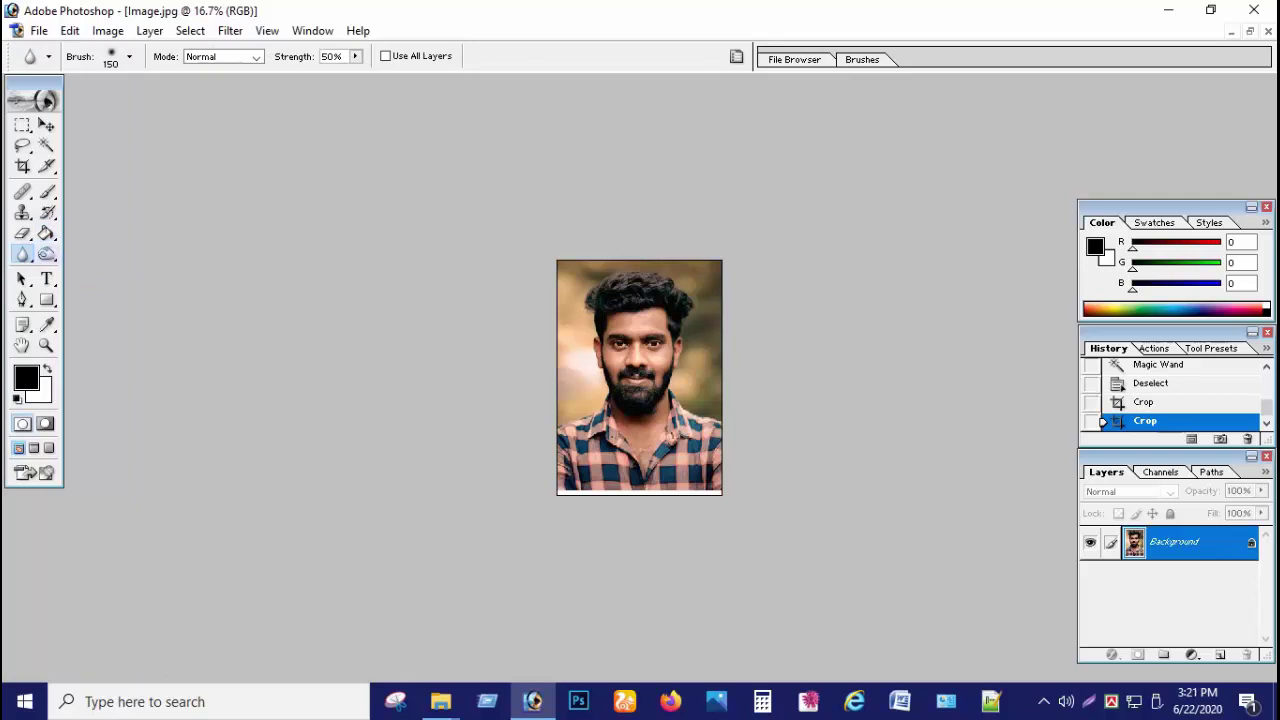
{"action": "left_click", "coordinate": [46, 253]}
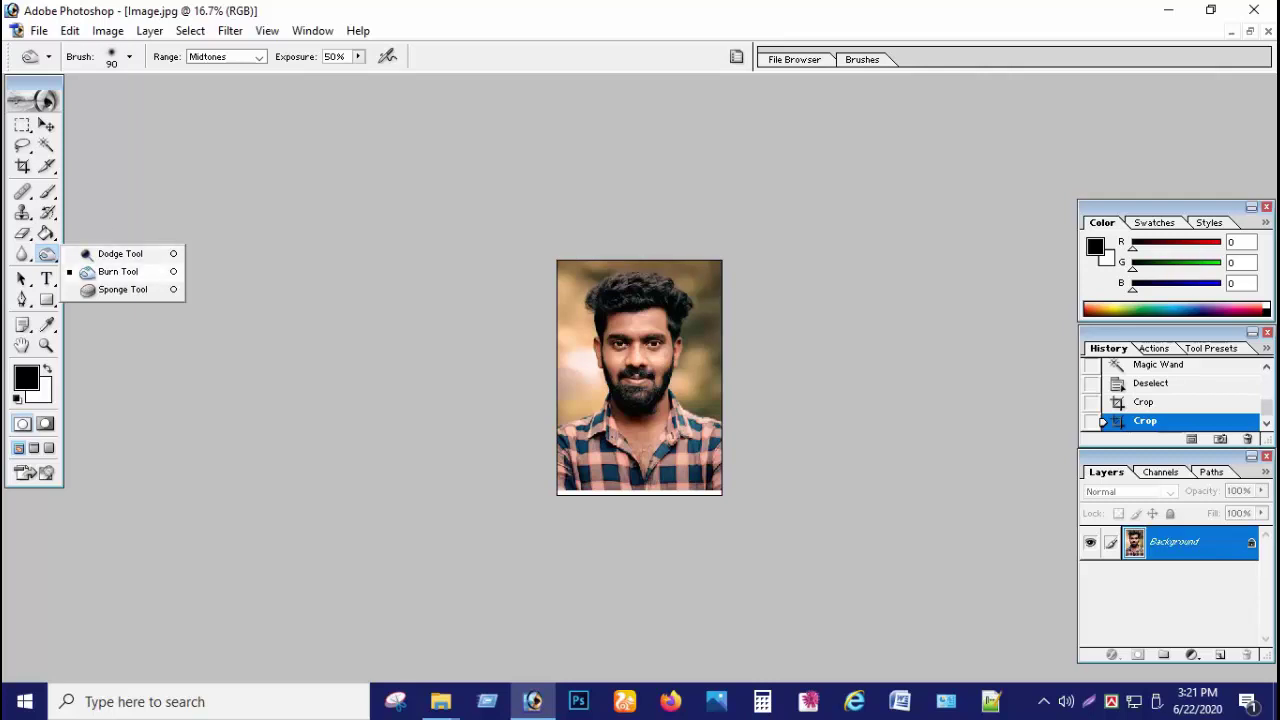
{"action": "left_click", "coordinate": [22, 253]}
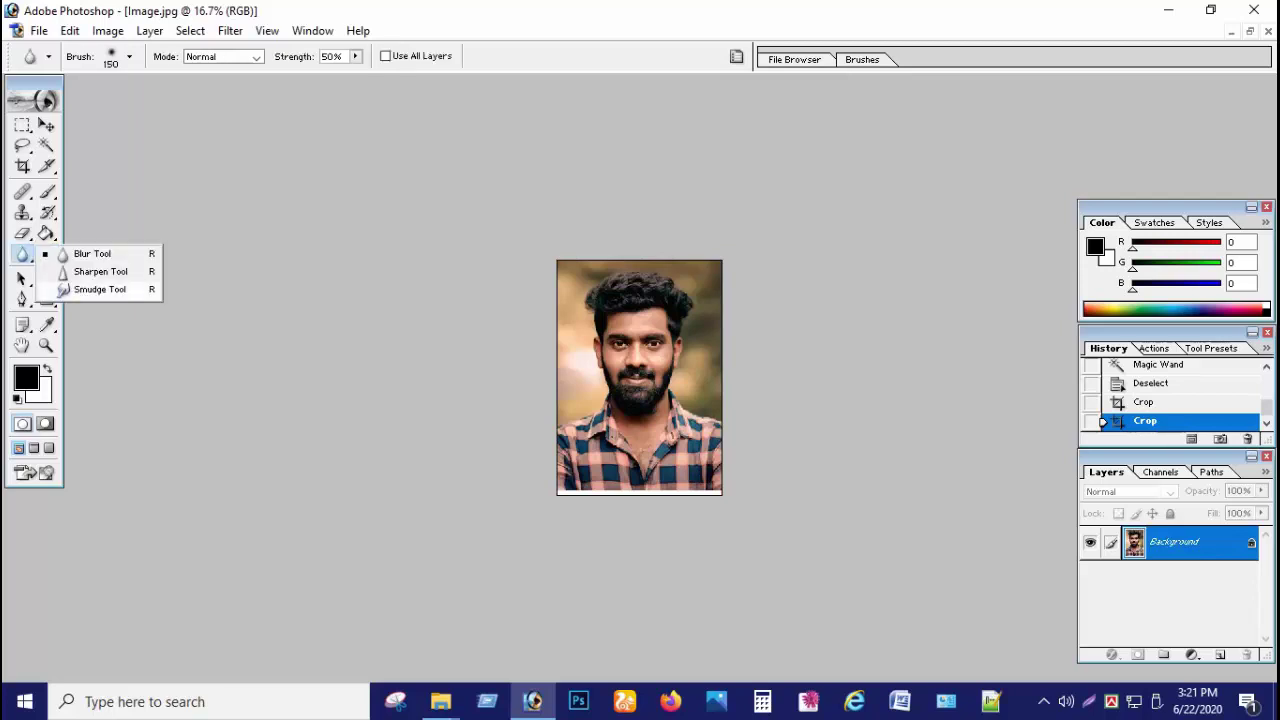
{"action": "left_click", "coordinate": [100, 289]}
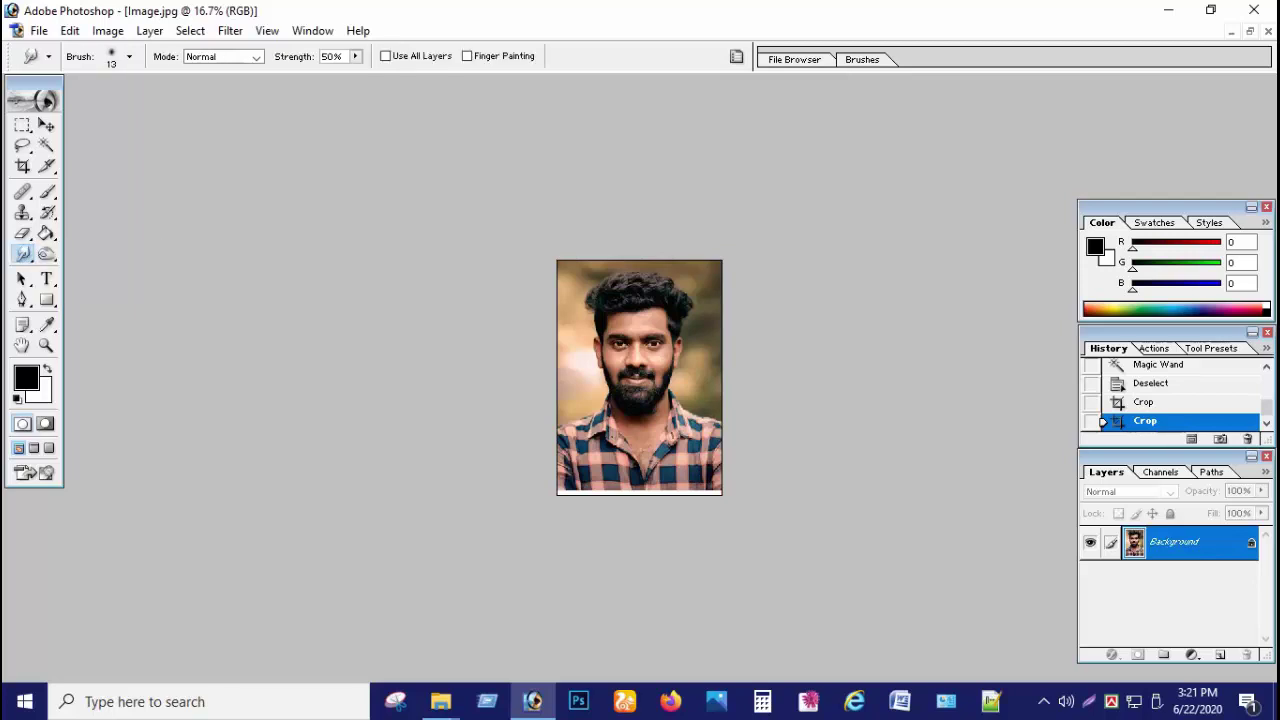
{"action": "left_click", "coordinate": [22, 253]}
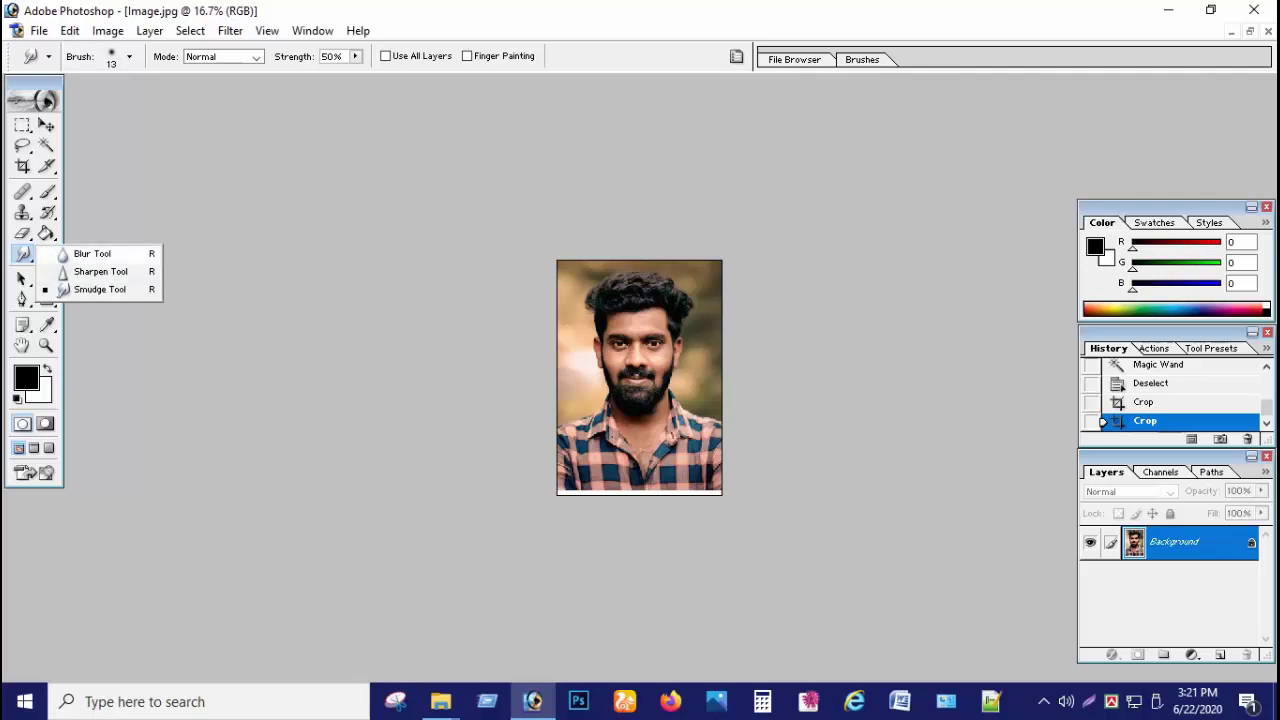
{"action": "left_click", "coordinate": [92, 253]}
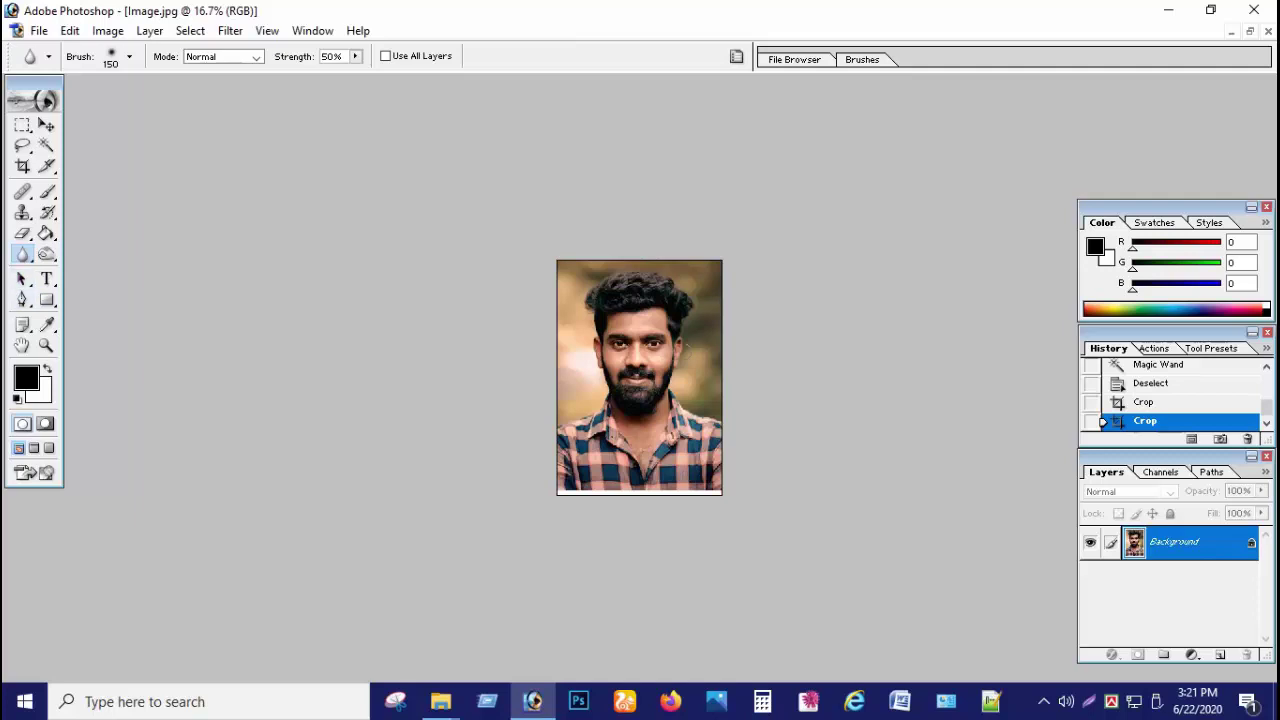
{"action": "left_click", "coordinate": [21, 345]}
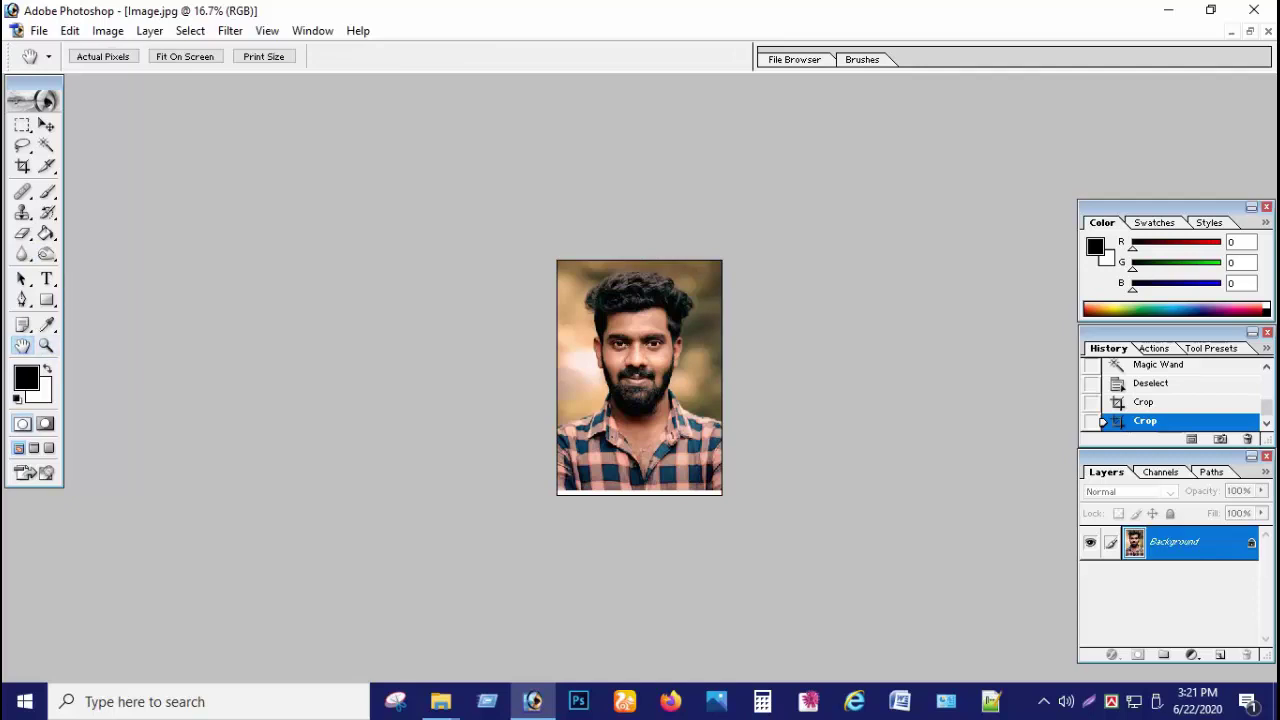
Step: Select the Move tool in place of the Hand tool
{"action": "left_click", "coordinate": [47, 124]}
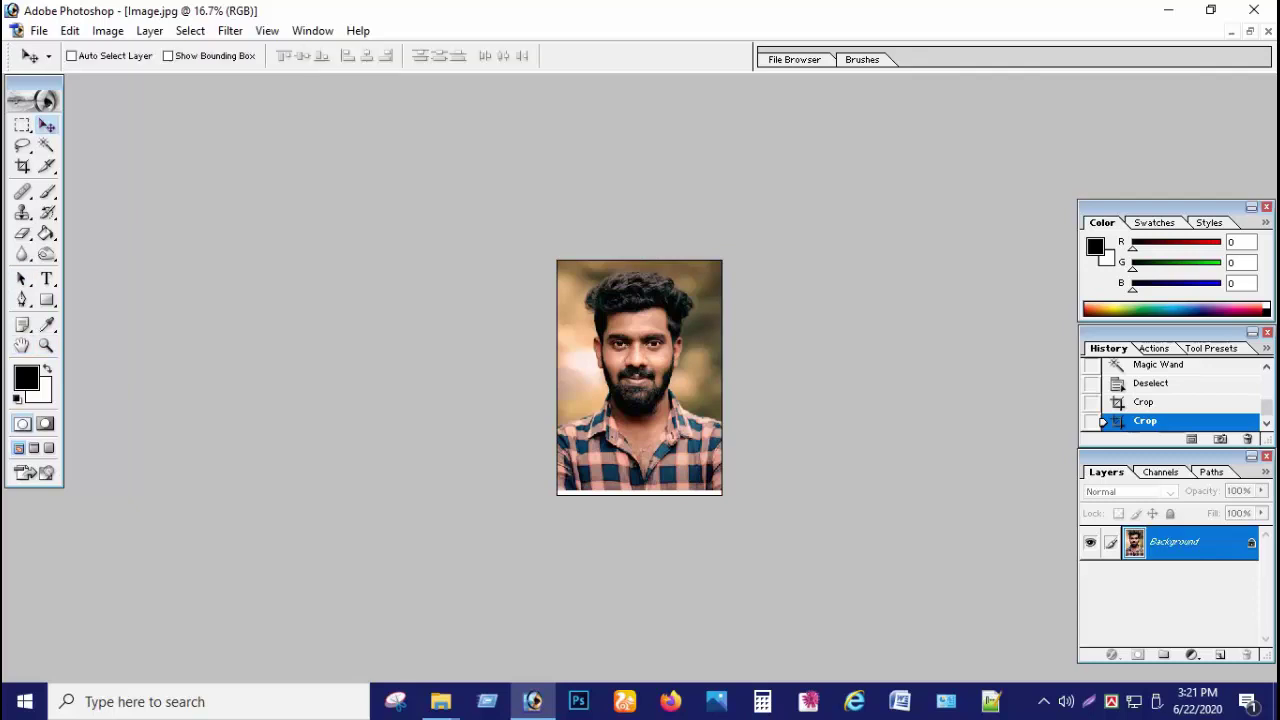